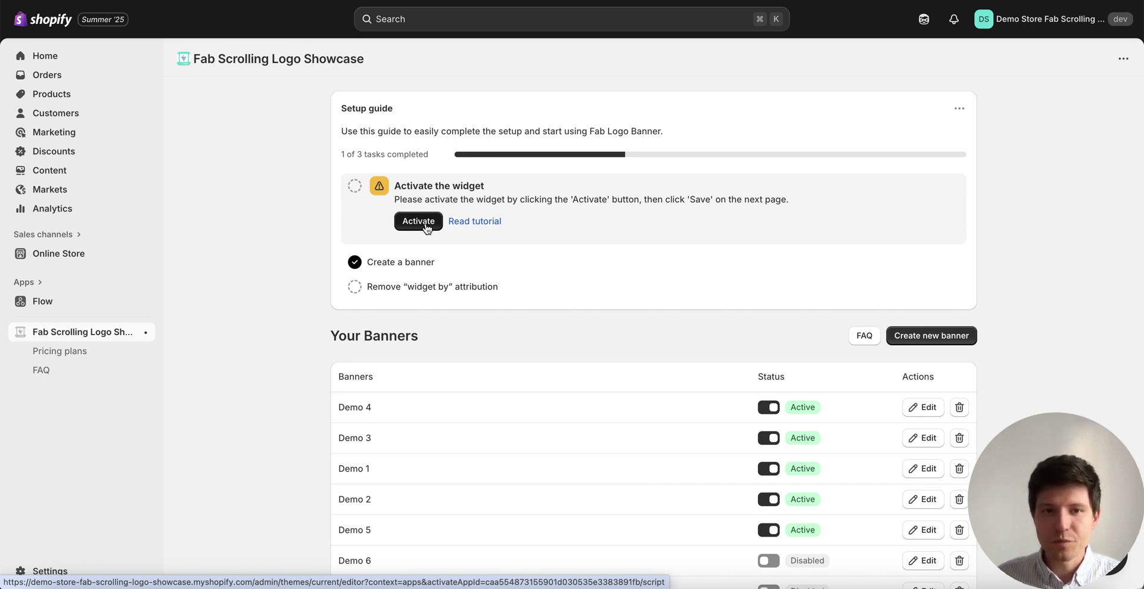
# Activate the Fab Logo Banner app embed in the live theme and save the theme.
pyautogui.click(418, 221)
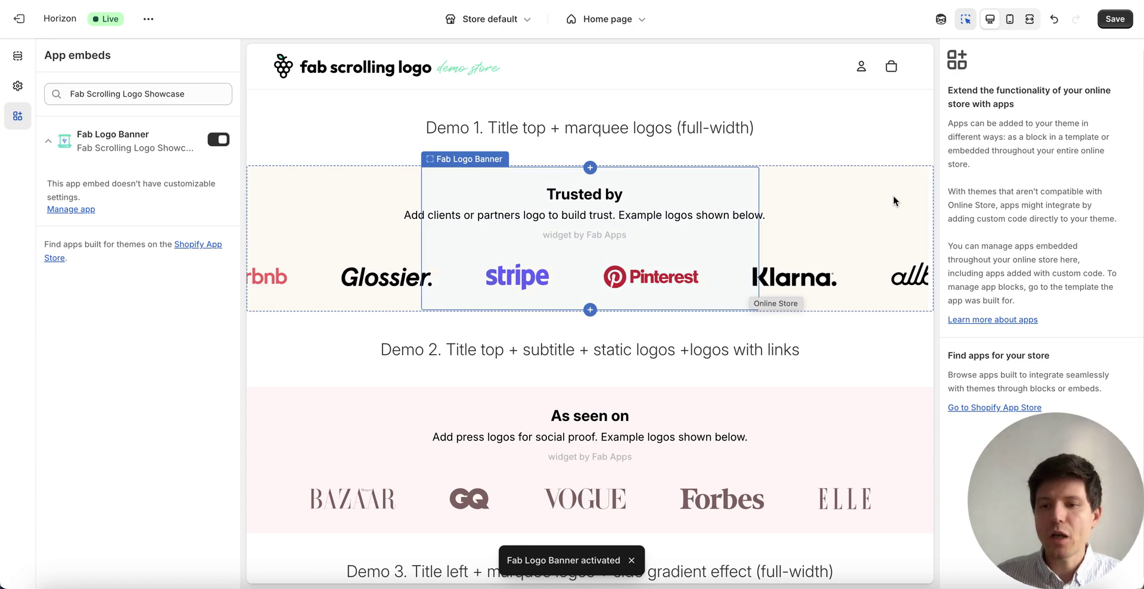
pyautogui.click(1117, 27)
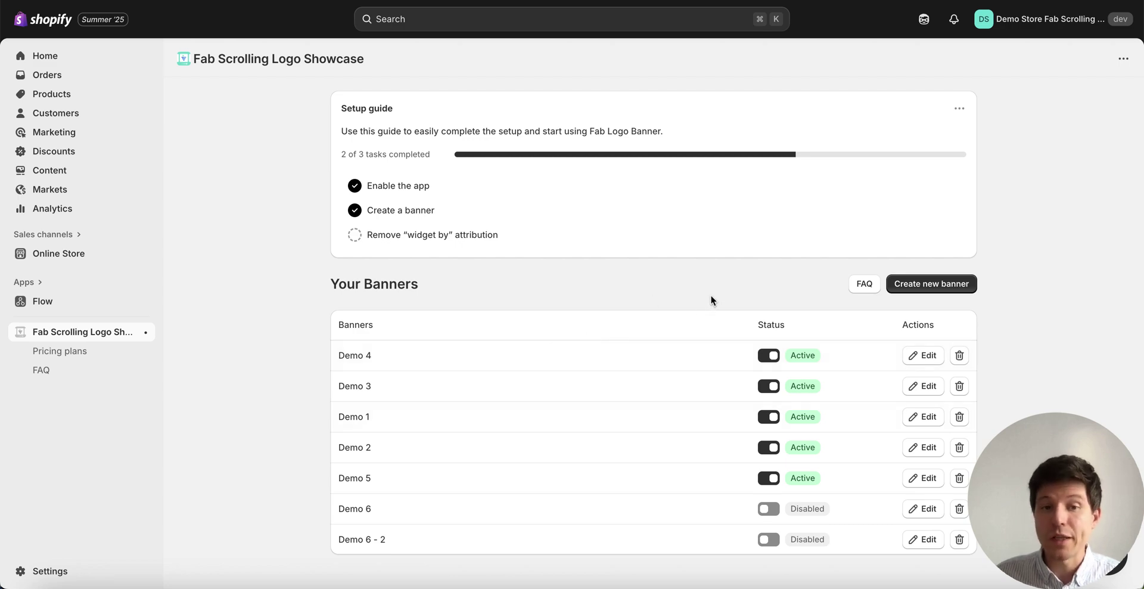
# Create a new logo banner and check its preview in the mobile and desktop views.
pyautogui.click(927, 285)
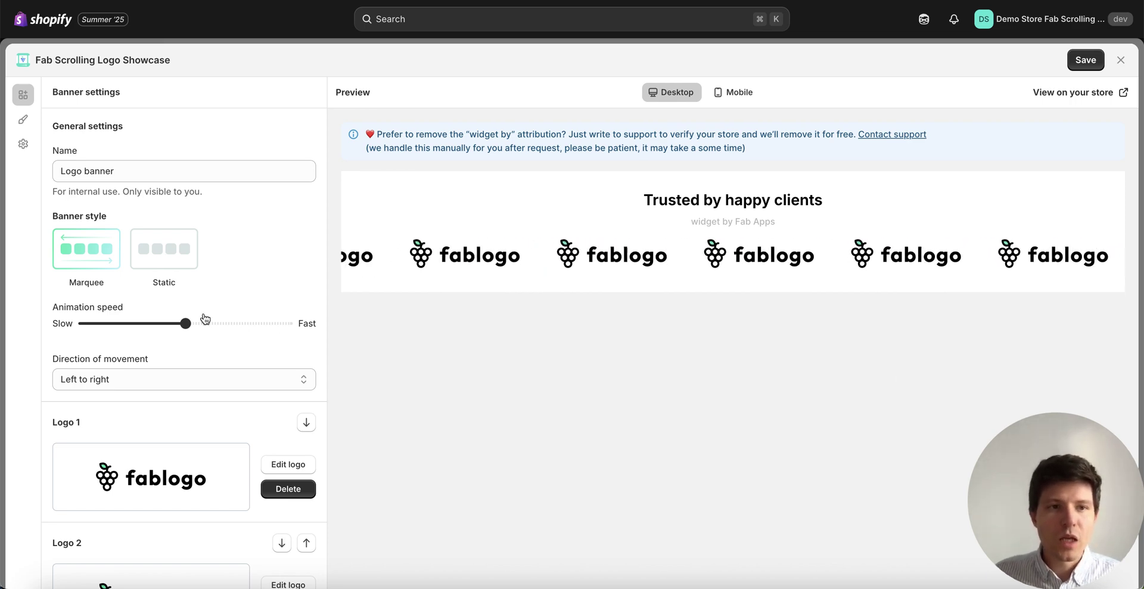
pyautogui.scroll(-3, 216, 373)
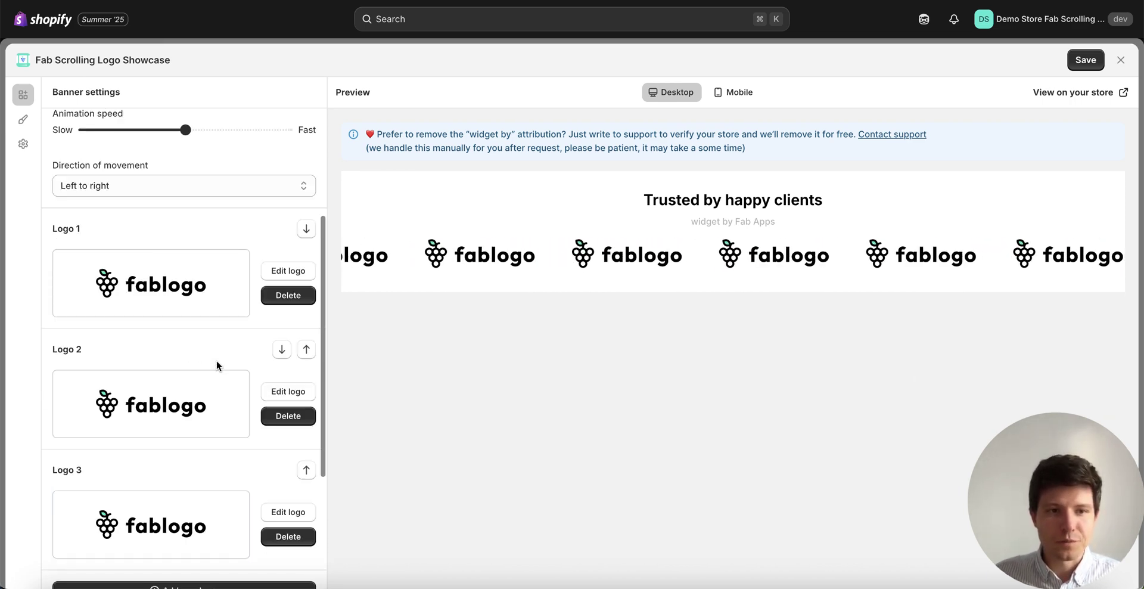
pyautogui.scroll(3, 217, 364)
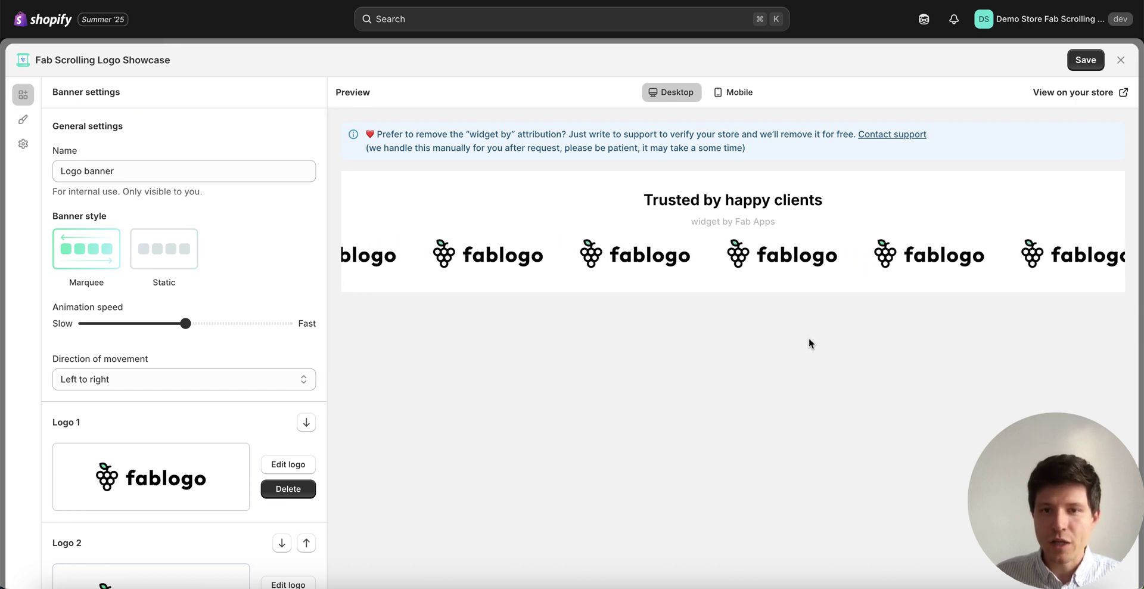
pyautogui.click(738, 94)
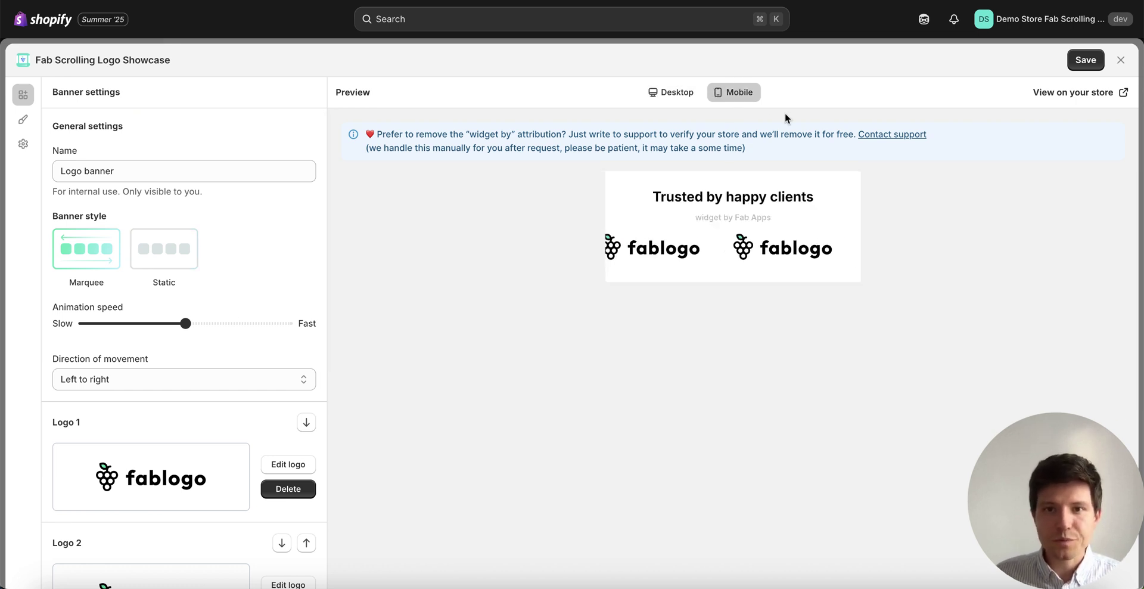
pyautogui.click(671, 94)
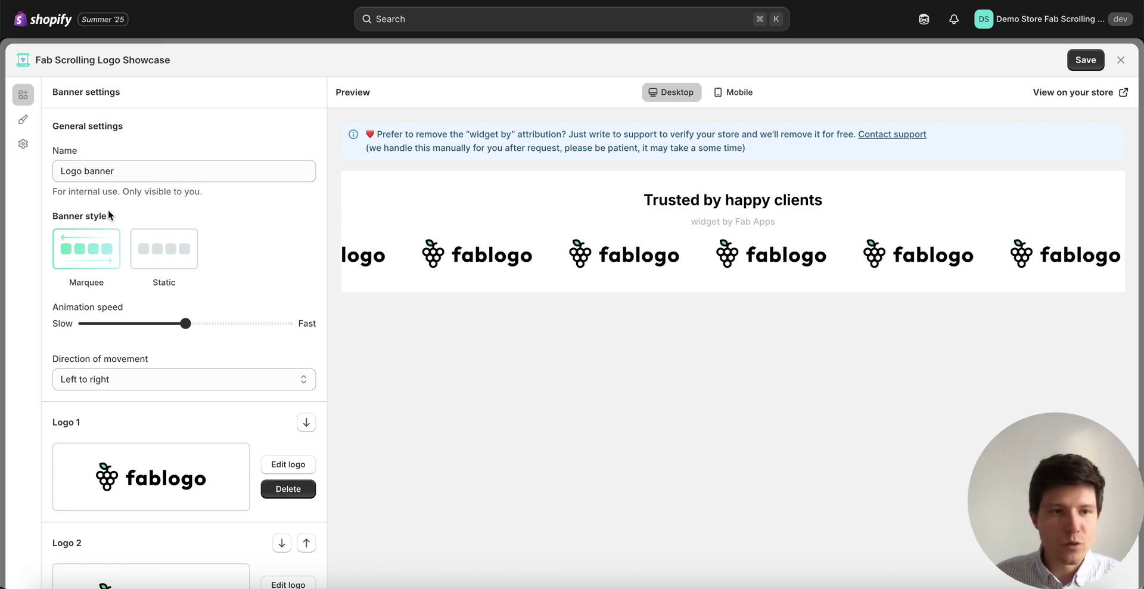
# Try the Static banner style, return to Marquee, and slow the animation speed slightly.
pyautogui.click(175, 263)
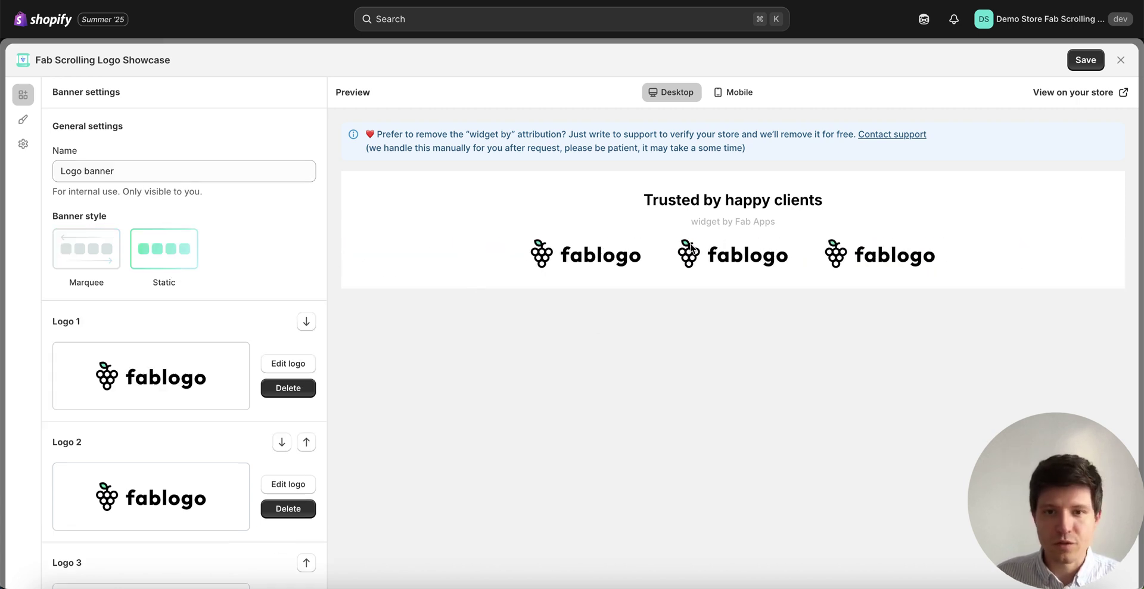
pyautogui.click(117, 254)
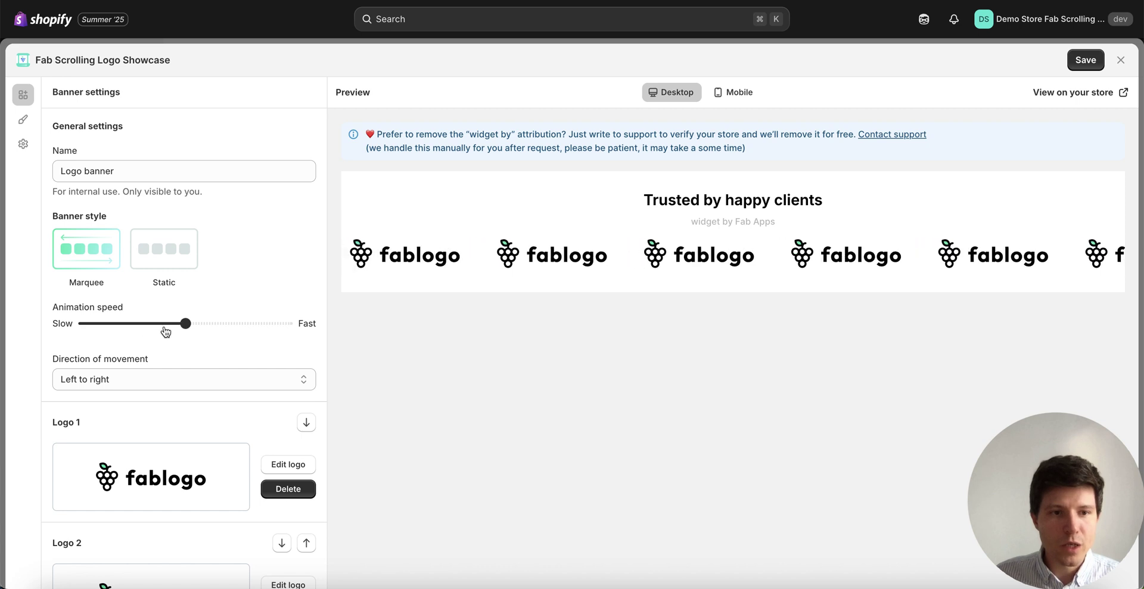
pyautogui.moveTo(183, 324)
pyautogui.mouseDown()
pyautogui.moveTo(162, 323)
pyautogui.moveTo(252, 324)
pyautogui.moveTo(171, 323)
pyautogui.mouseUp()
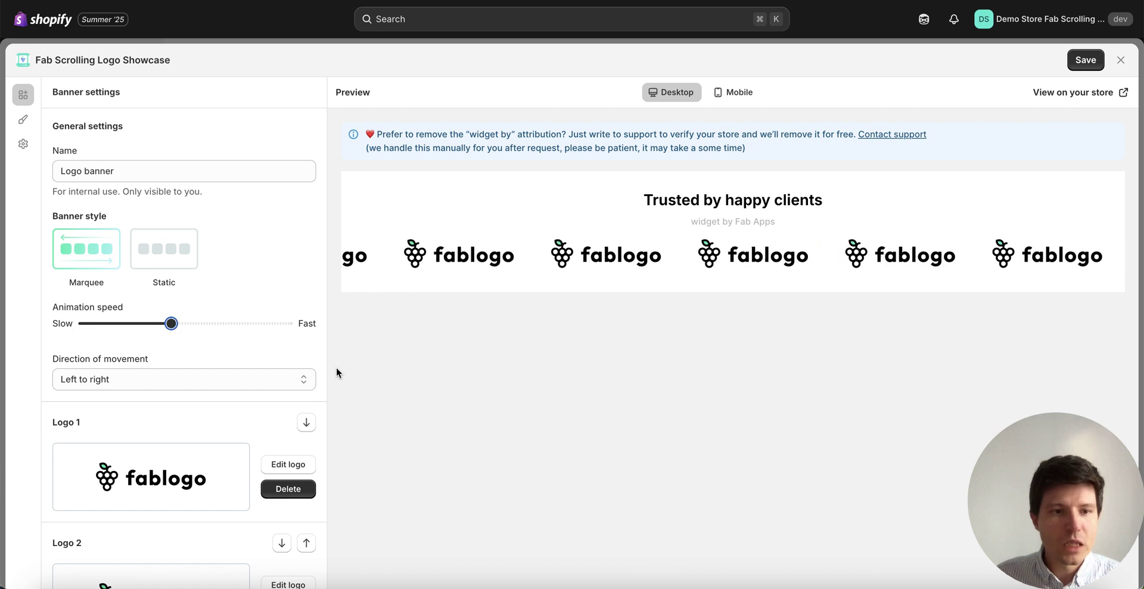
# Replace the Logo 1 image with gq.svg from the "as seen on" folder and save the logo.
pyautogui.scroll(-2, 250, 345)
pyautogui.scroll(-3, 243, 348)
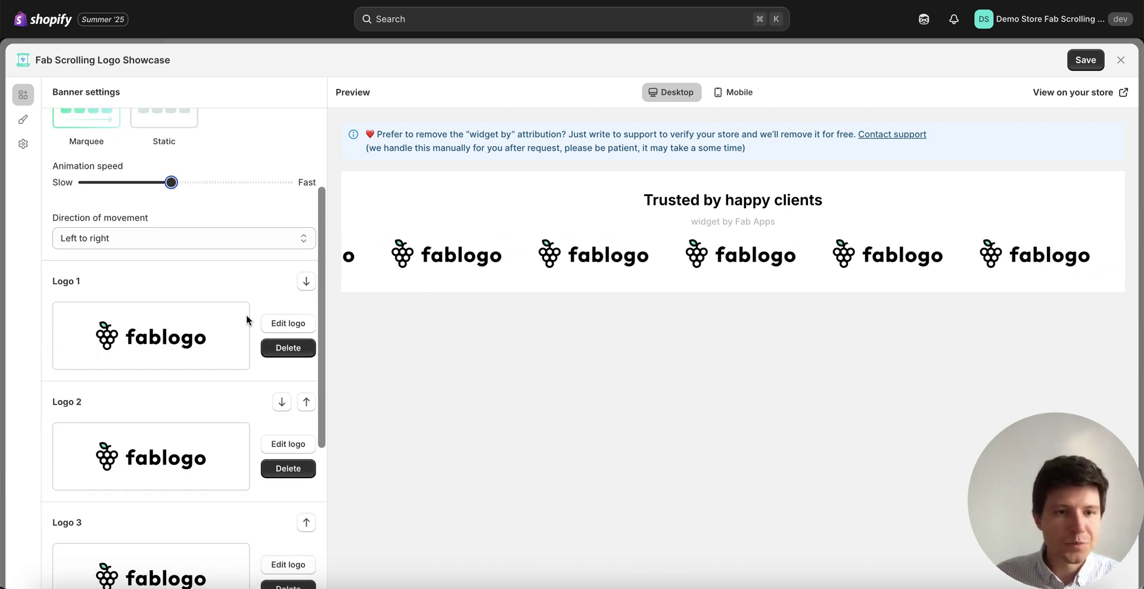
pyautogui.scroll(-1, 248, 319)
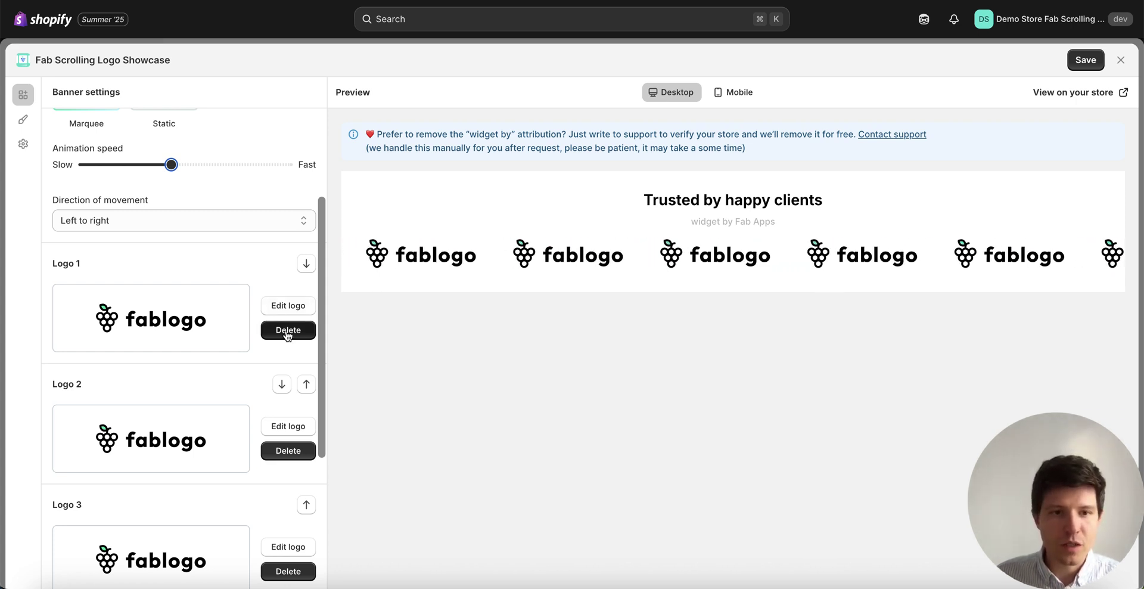
pyautogui.scroll(-3, 273, 370)
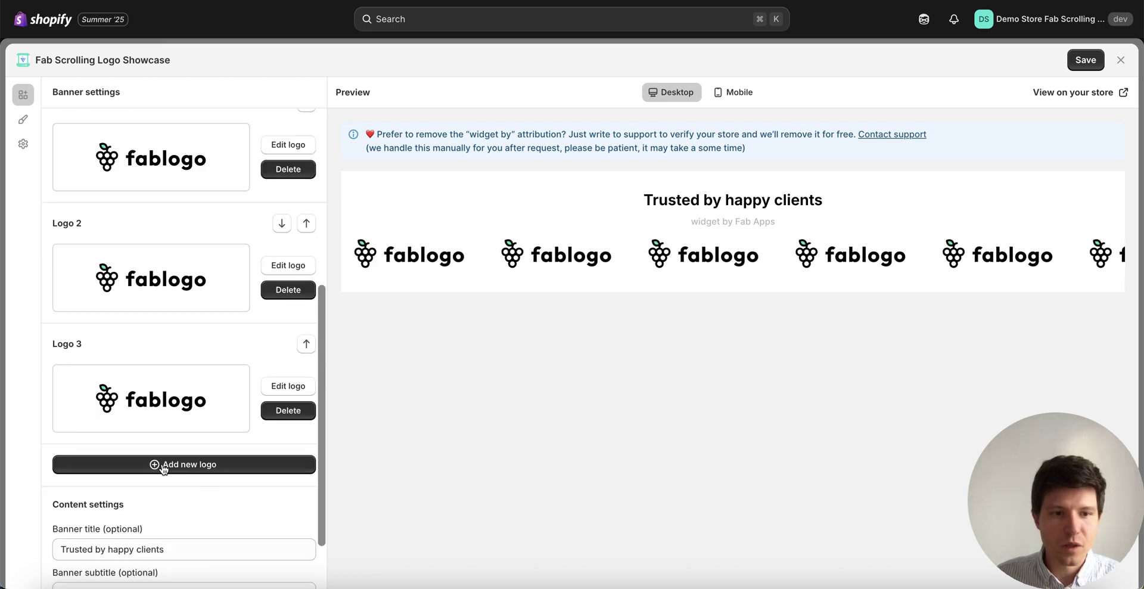
pyautogui.scroll(3, 245, 418)
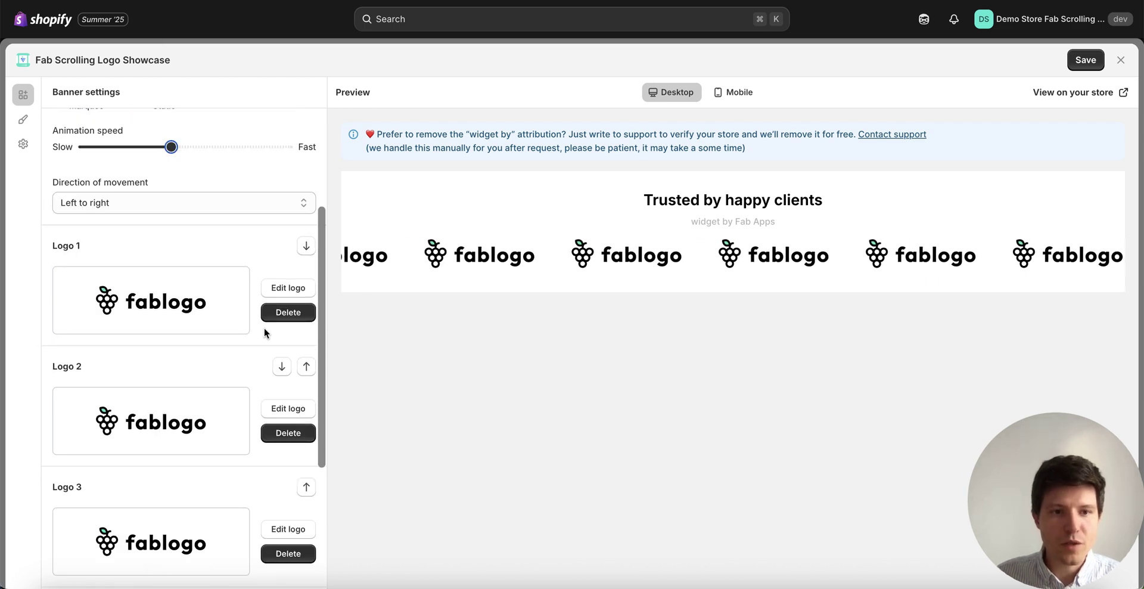
pyautogui.click(280, 288)
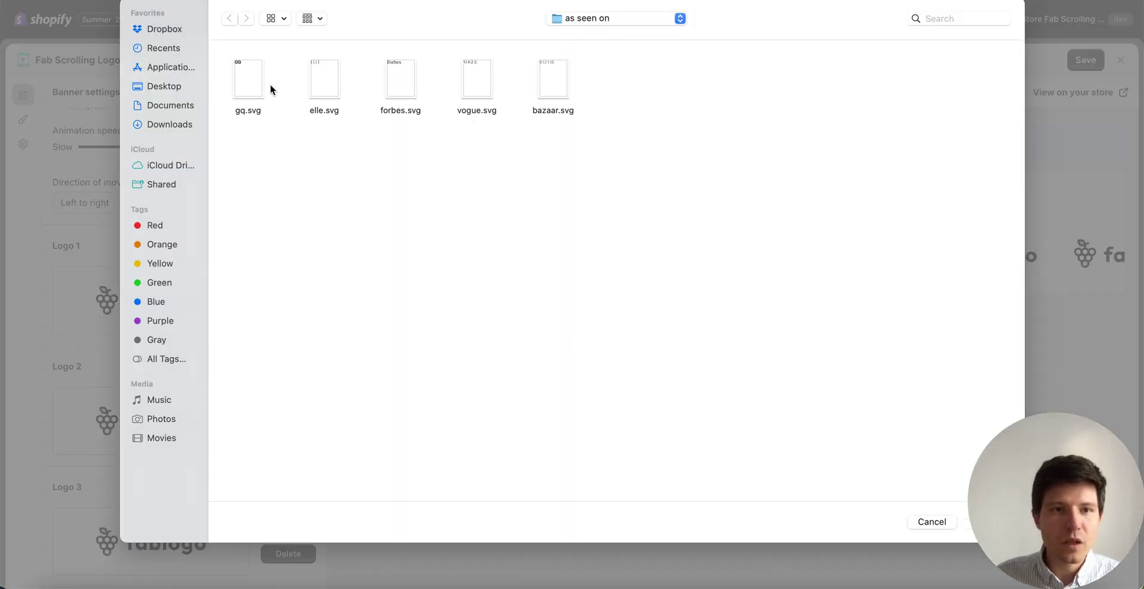
pyautogui.click(268, 86)
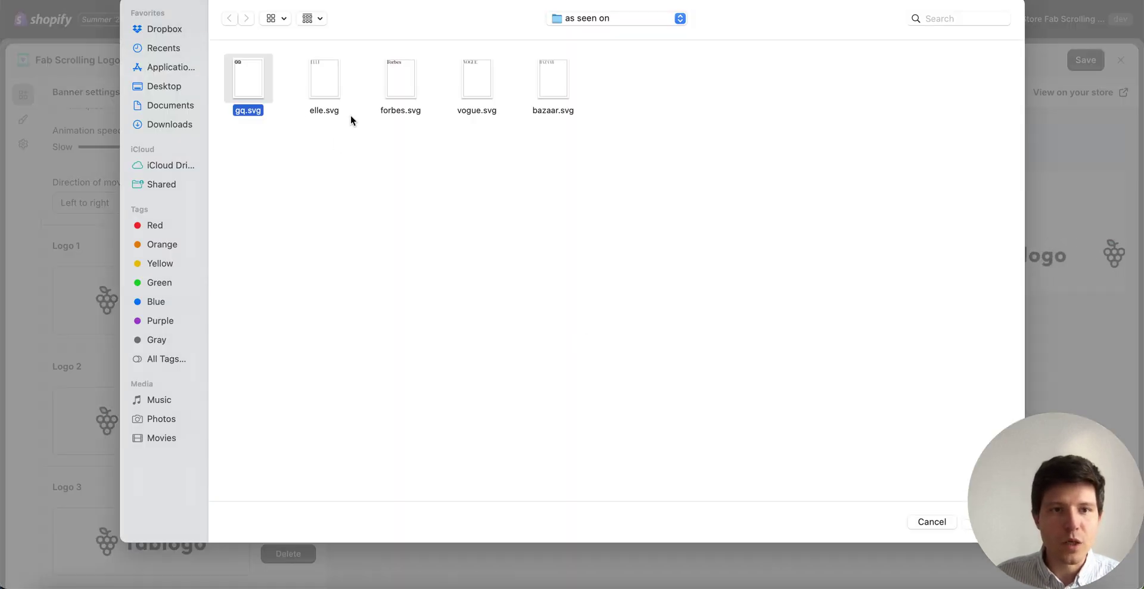
pyautogui.click(967, 522)
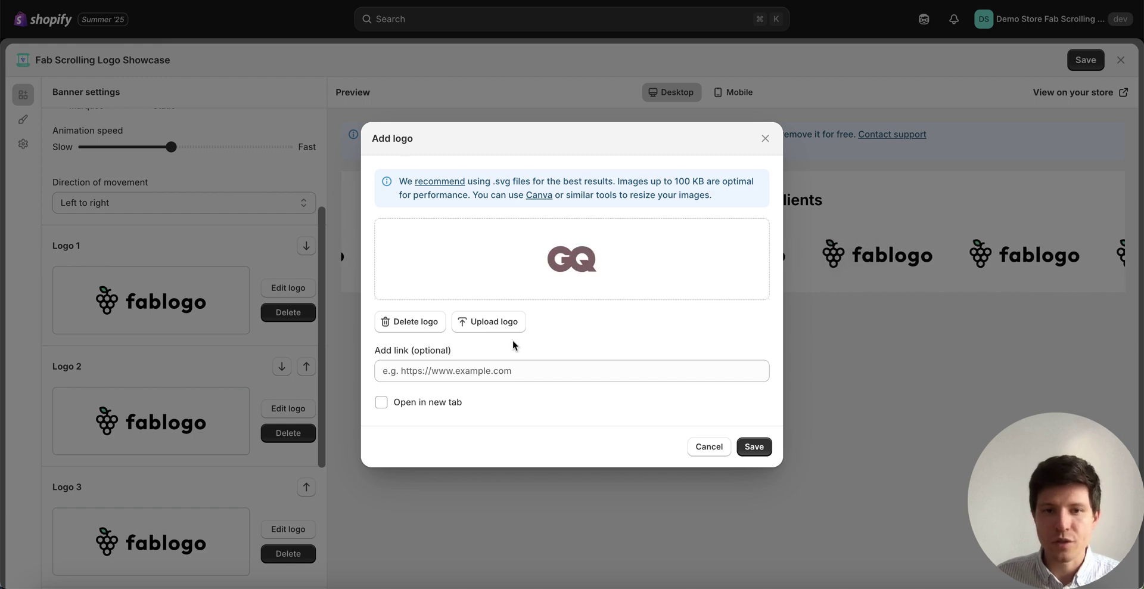
pyautogui.click(755, 447)
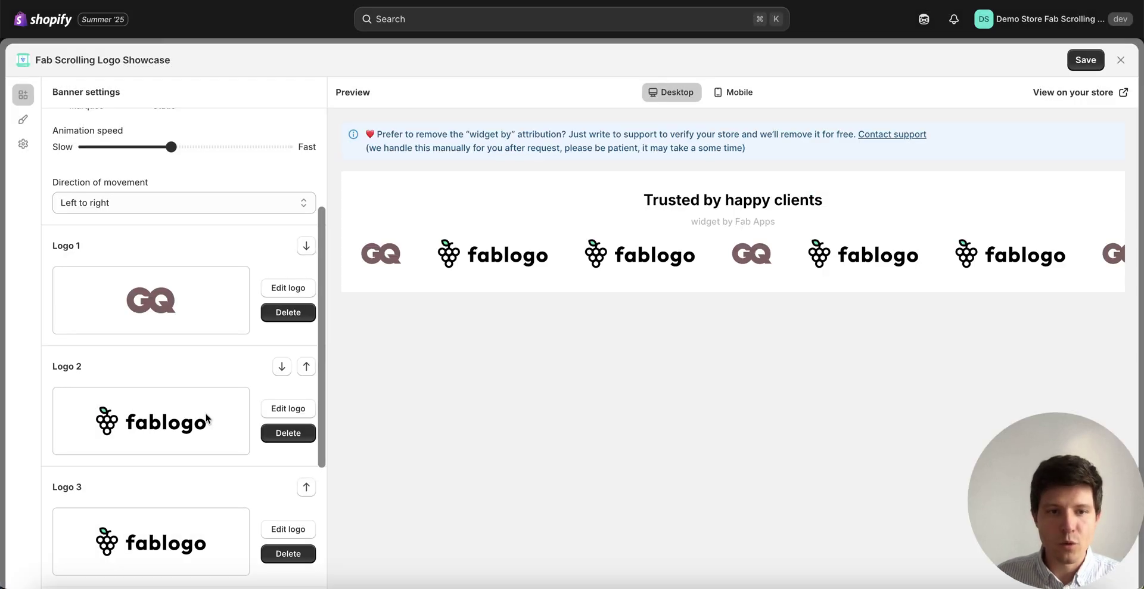
# Replace the Logo 2 image with elle.svg and the Logo 3 image with forbes.svg.
pyautogui.click(275, 408)
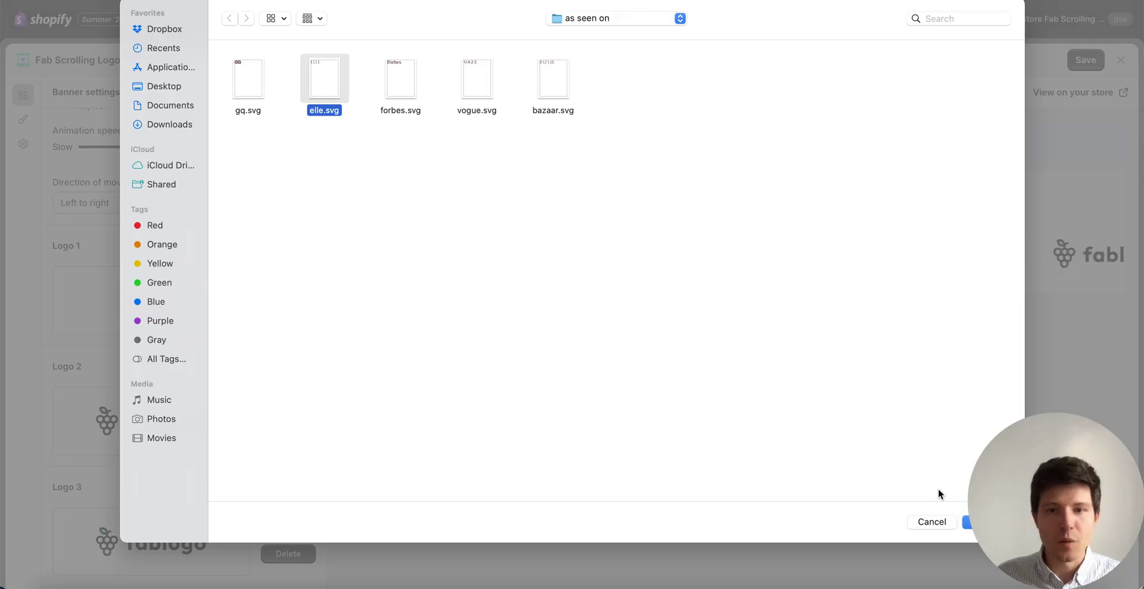
pyautogui.click(965, 523)
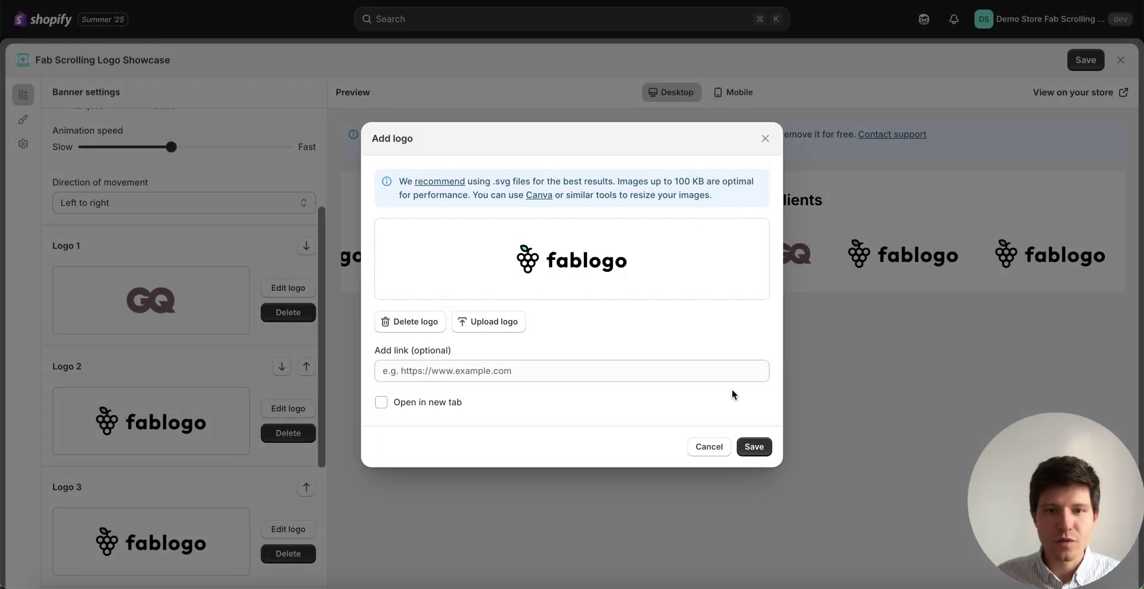
pyautogui.click(754, 447)
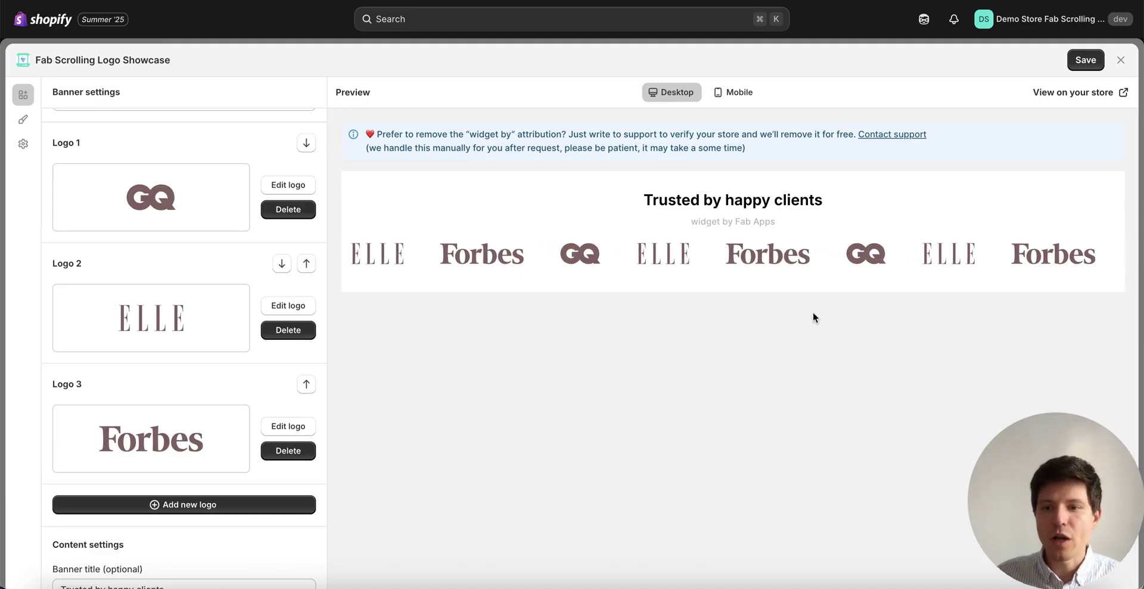
# Add a fourth logo to the banner using vogue.svg.
pyautogui.click(189, 506)
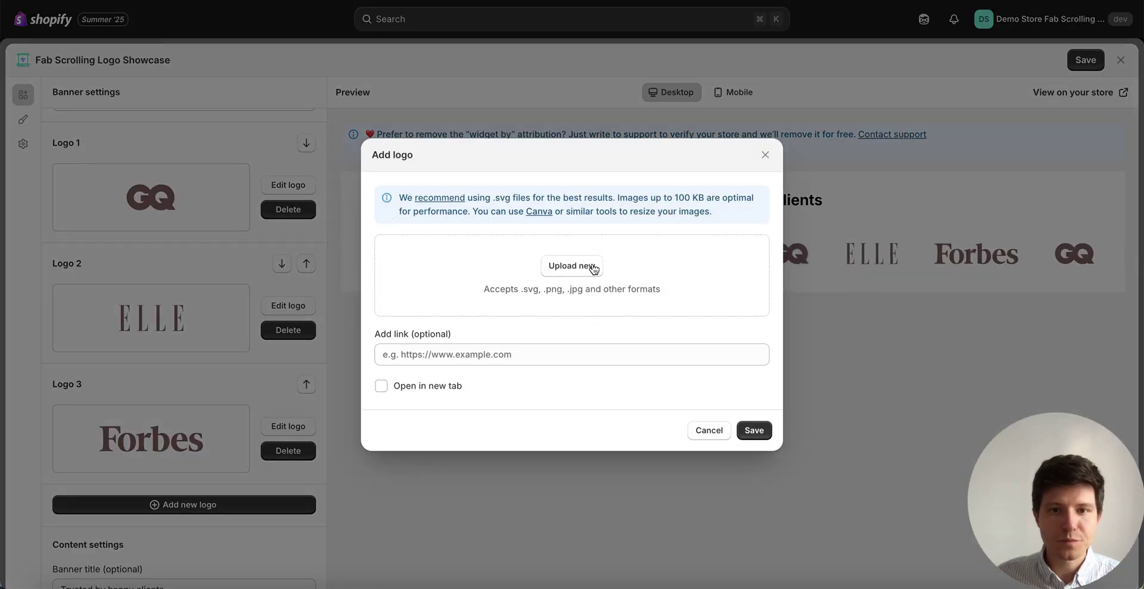
pyautogui.click(648, 271)
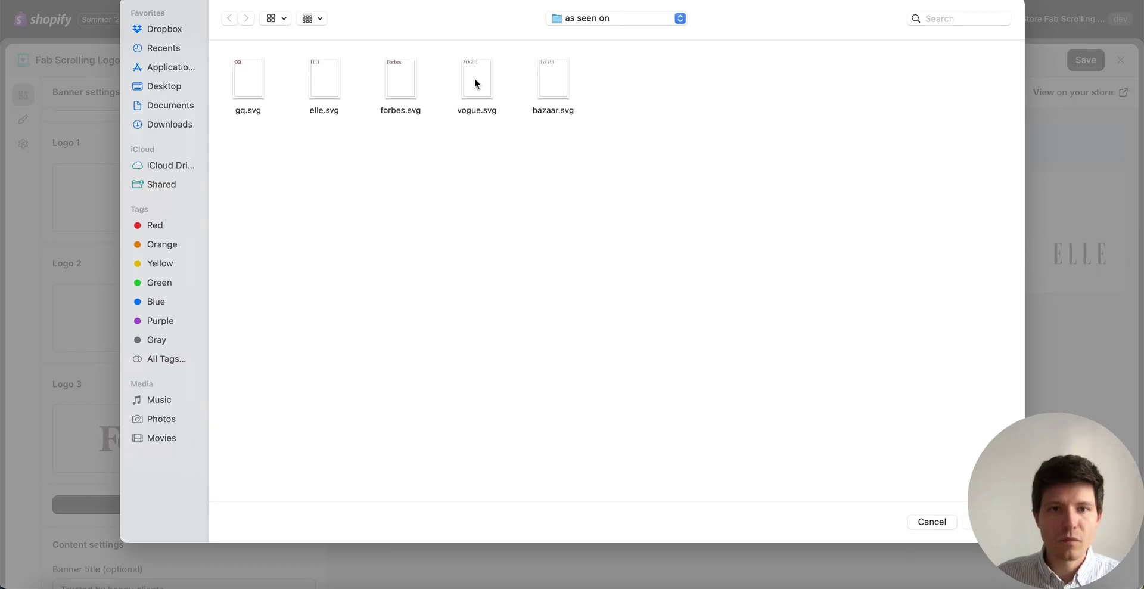
pyautogui.click(968, 524)
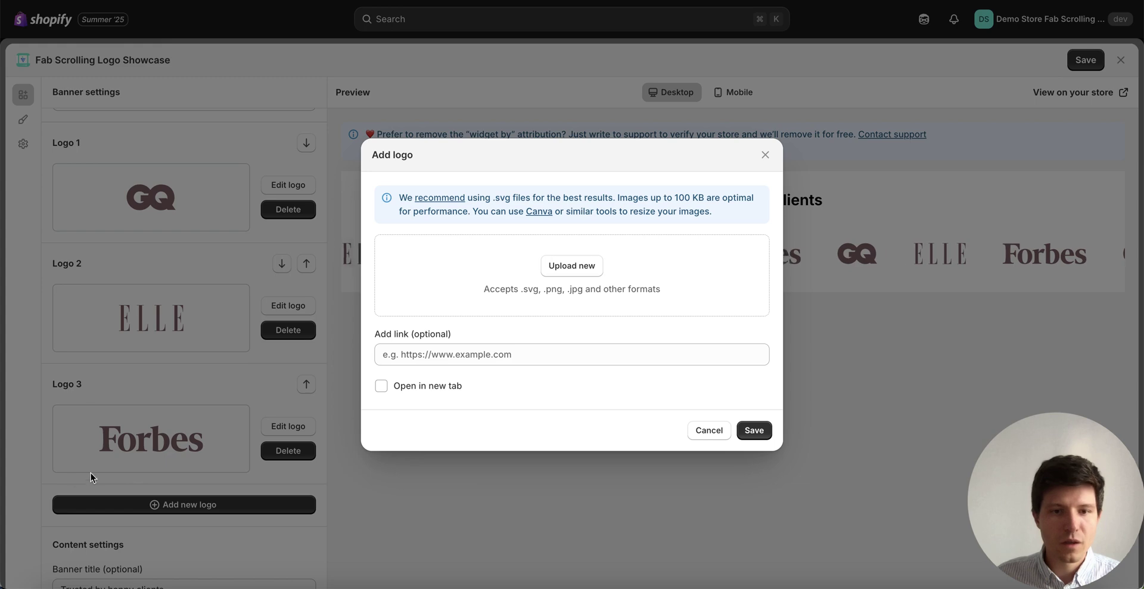
pyautogui.click(753, 446)
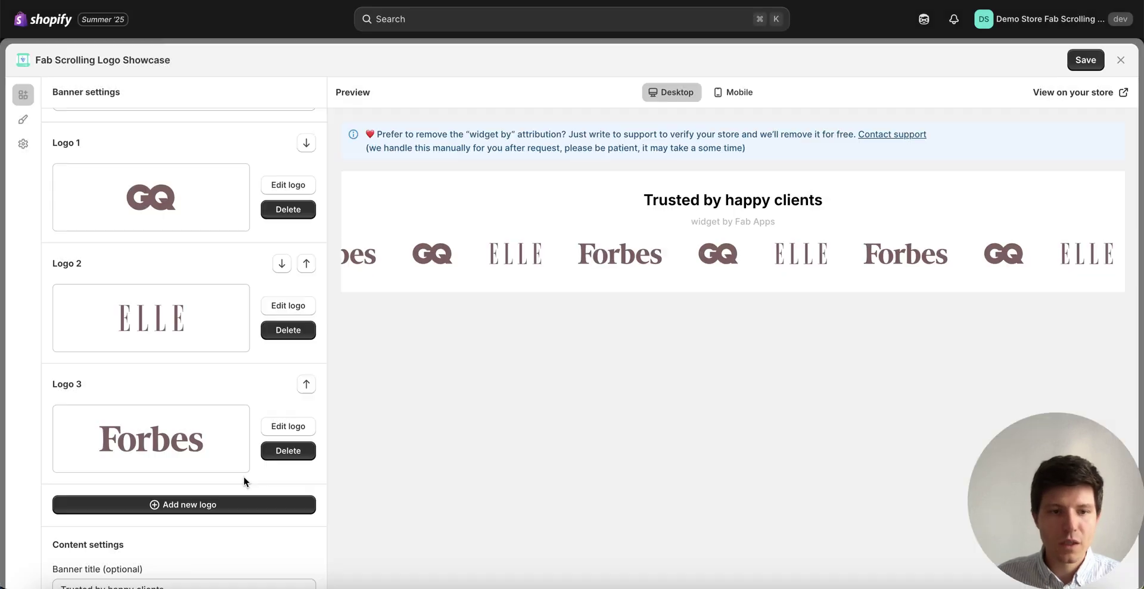
# Add a fifth logo using bazaar.svg, and check the banner in the mobile preview before returning to desktop.
pyautogui.scroll(-2, 259, 461)
pyautogui.click(173, 574)
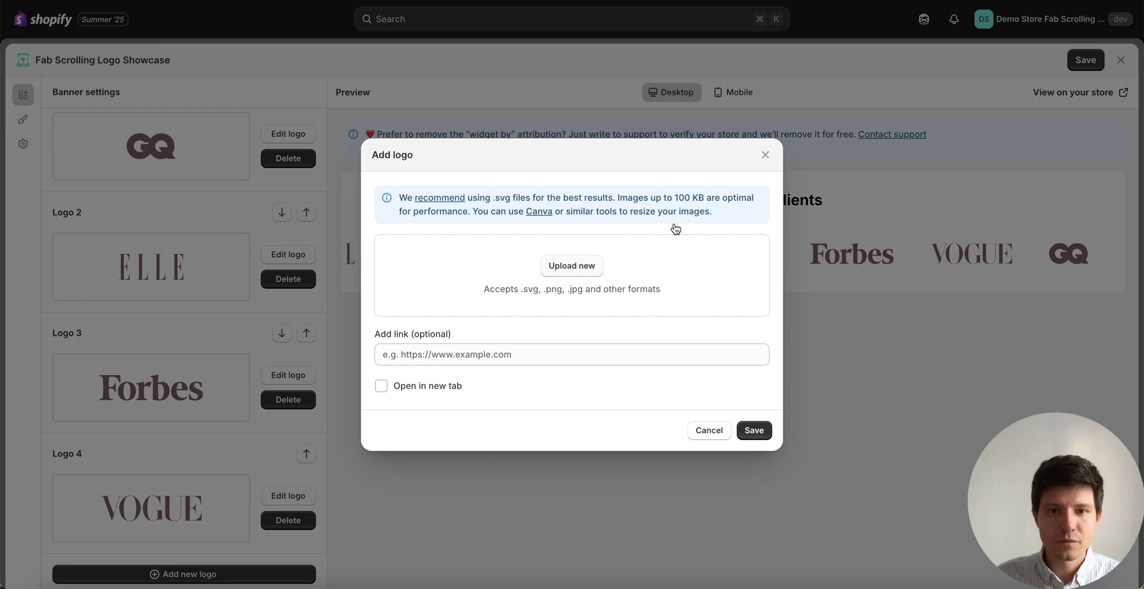
pyautogui.click(572, 266)
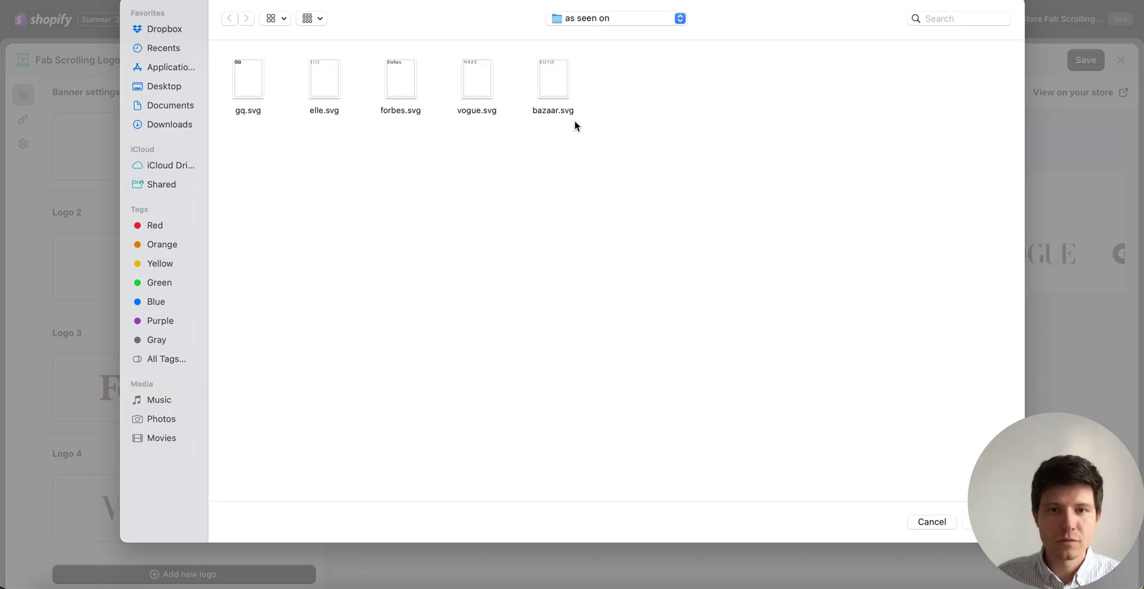
pyautogui.click(967, 524)
pyautogui.click(754, 430)
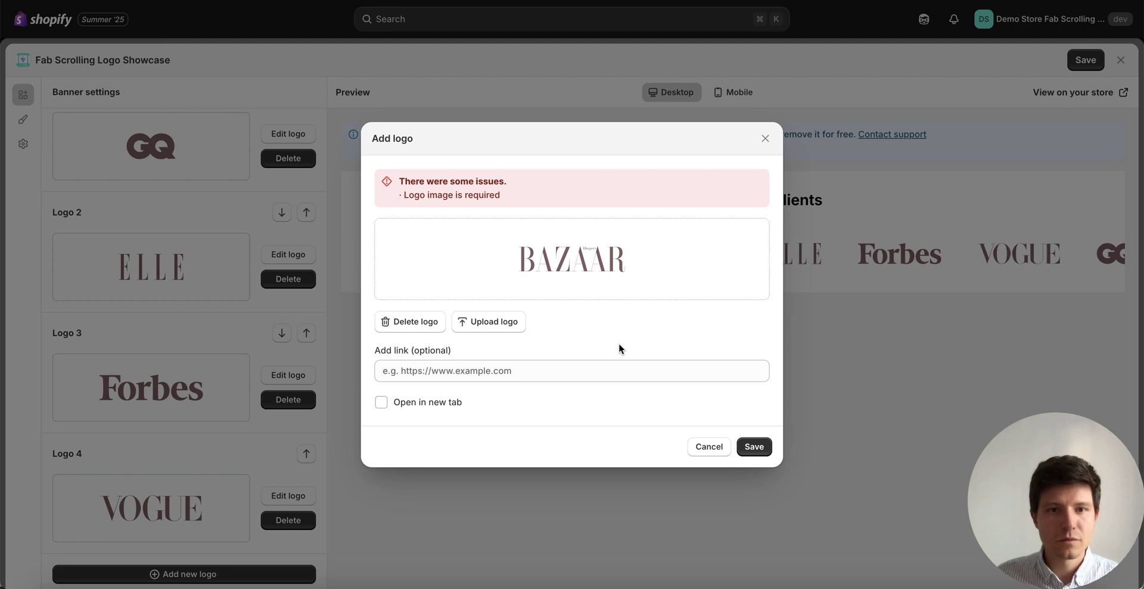
pyautogui.click(753, 447)
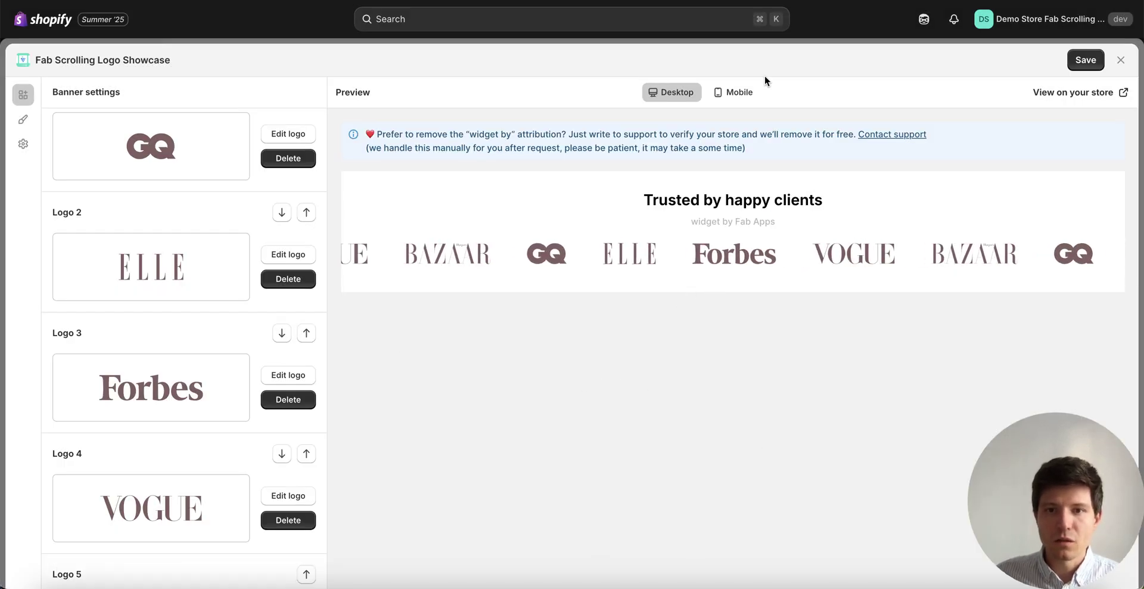
pyautogui.click(737, 93)
pyautogui.click(671, 95)
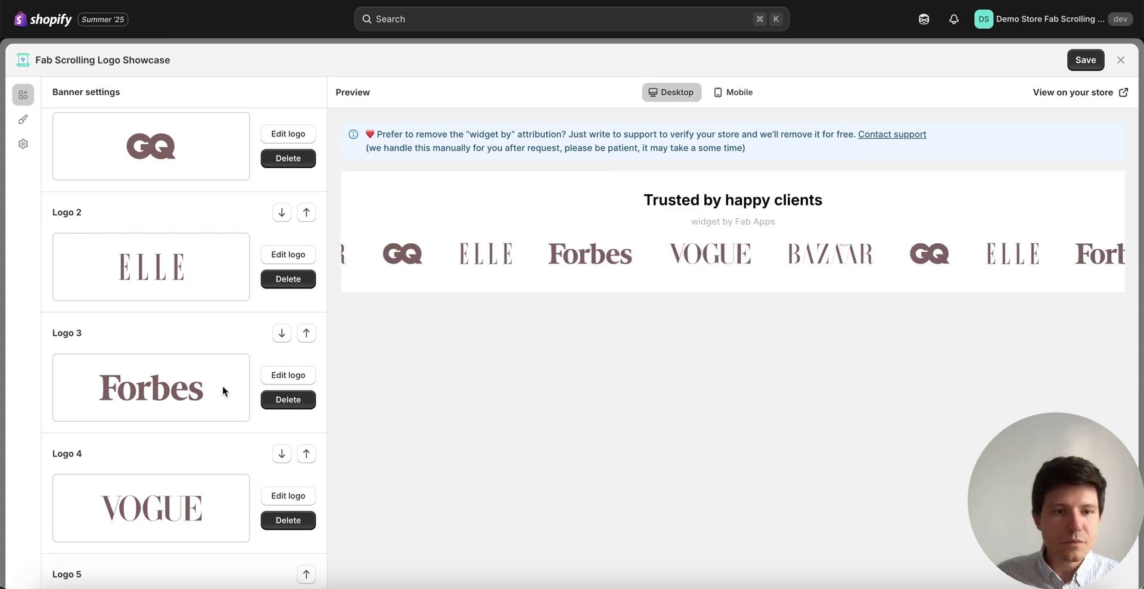
# Change the banner title to "As seen on".
pyautogui.scroll(-5, 223, 387)
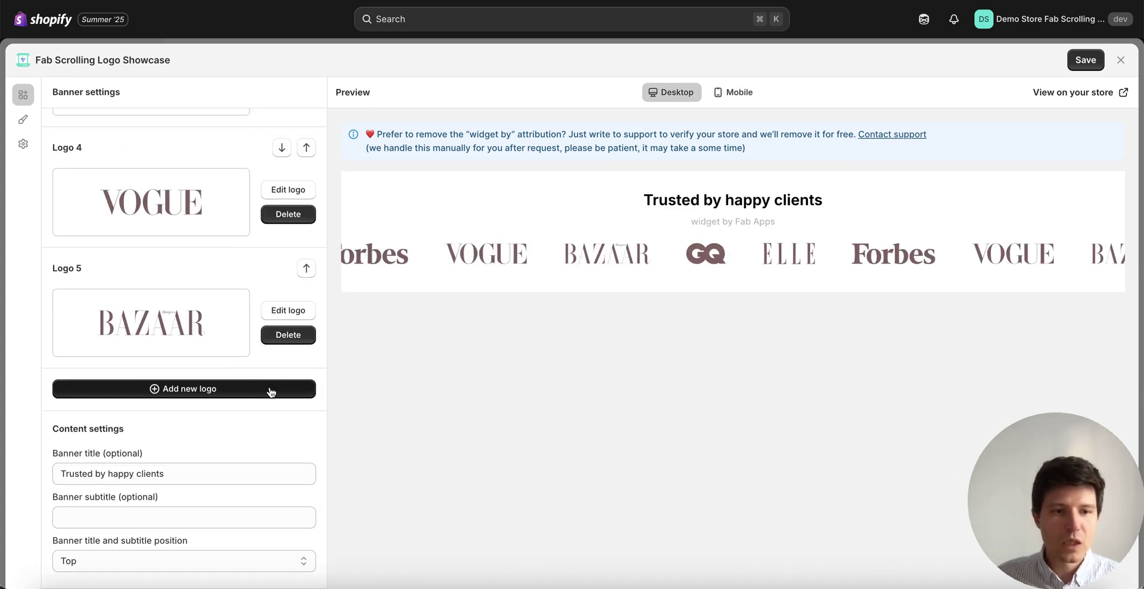
pyautogui.moveTo(155, 475); pyautogui.dragTo(55, 473)
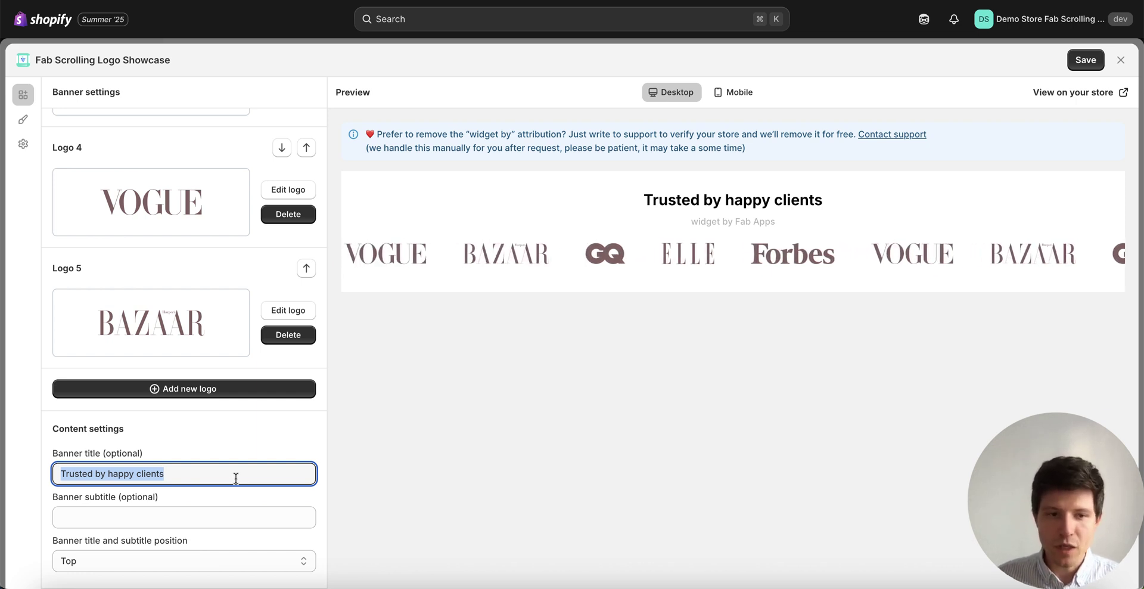
pyautogui.write('As')
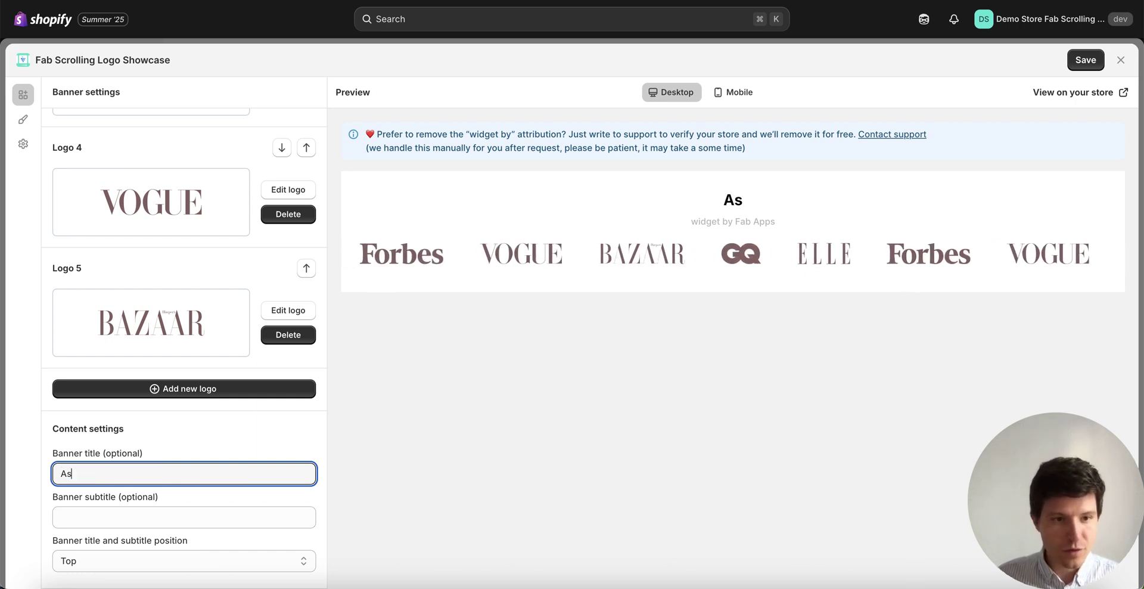
pyautogui.write(' seen on')
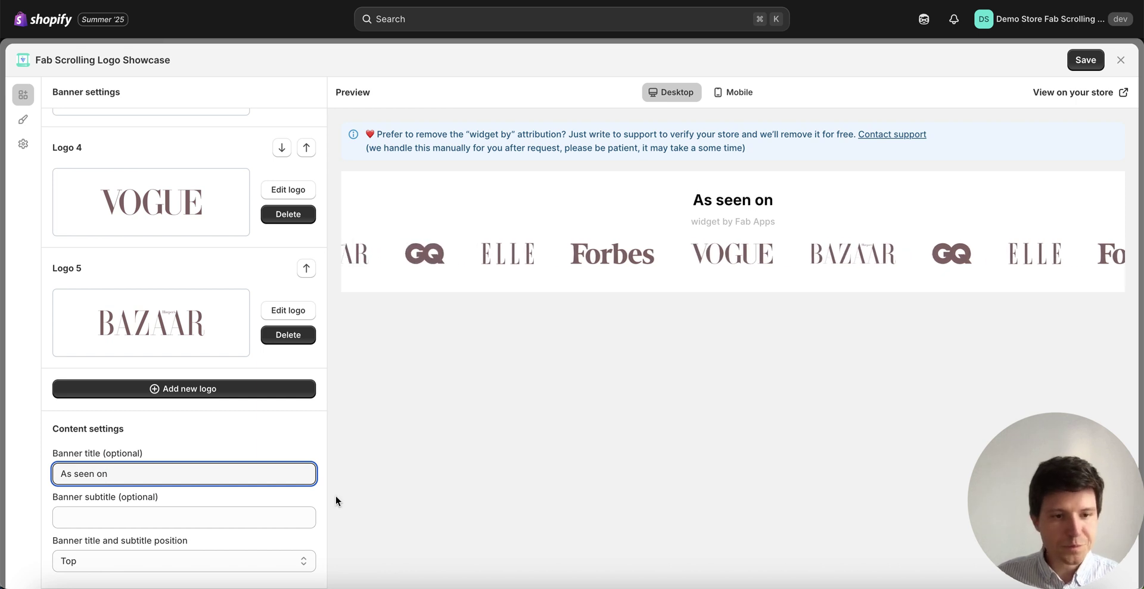
# Try the Left position for the banner title and subtitle, and return it to Top.
pyautogui.click(215, 517)
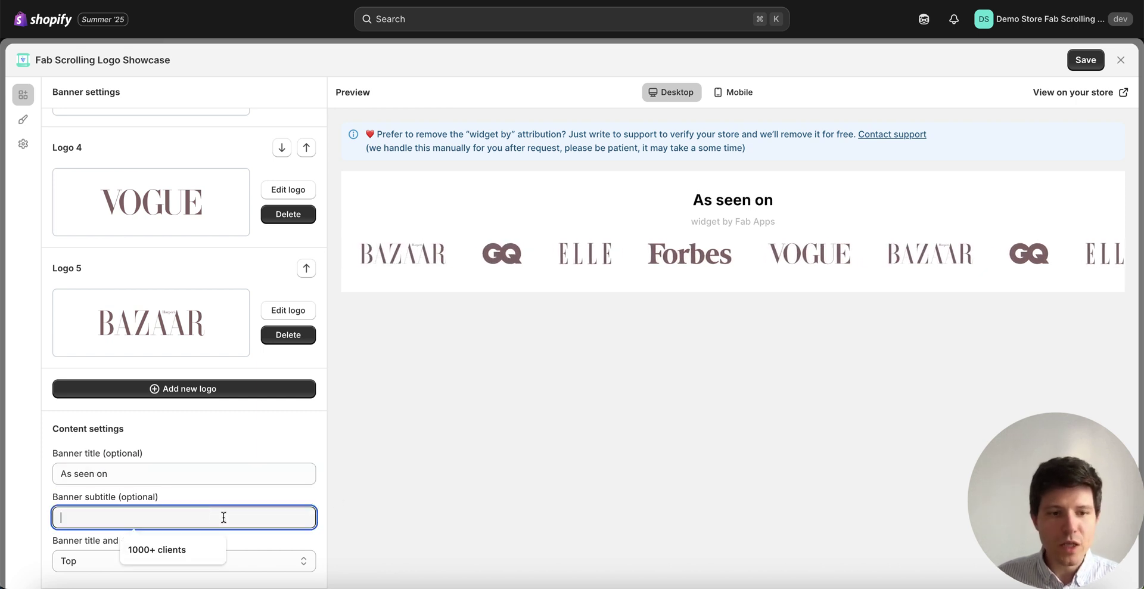
pyautogui.click(292, 441)
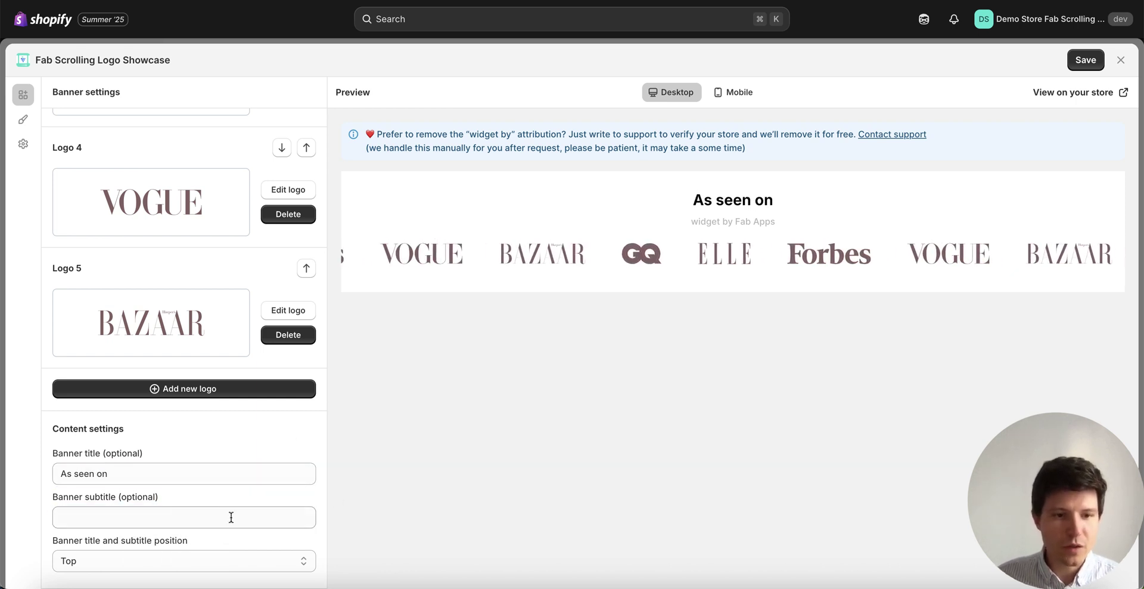
pyautogui.click(274, 560)
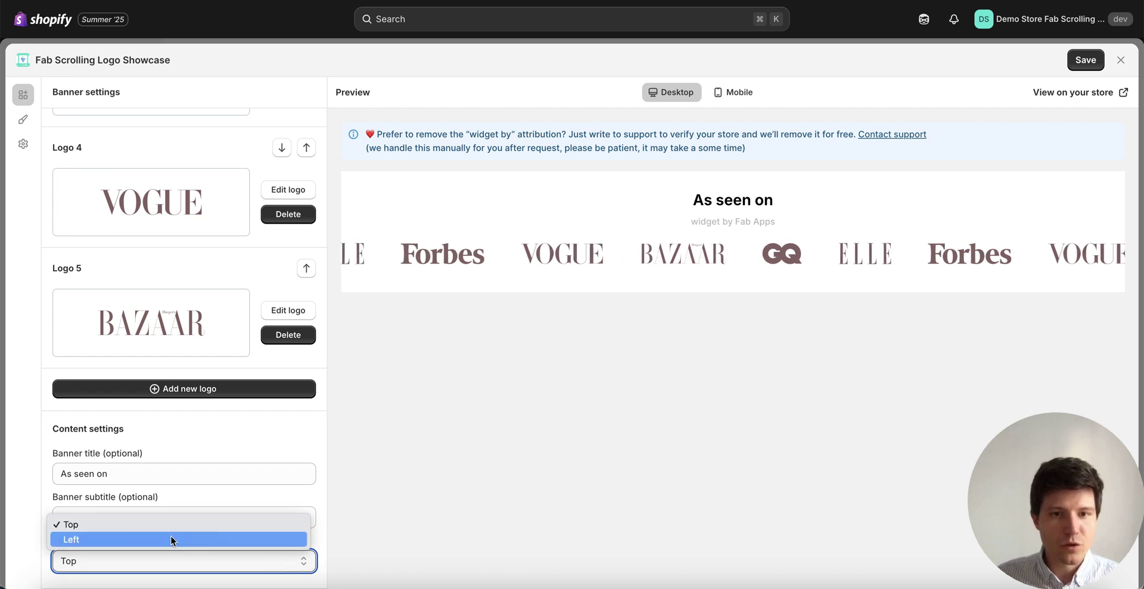
pyautogui.click(171, 537)
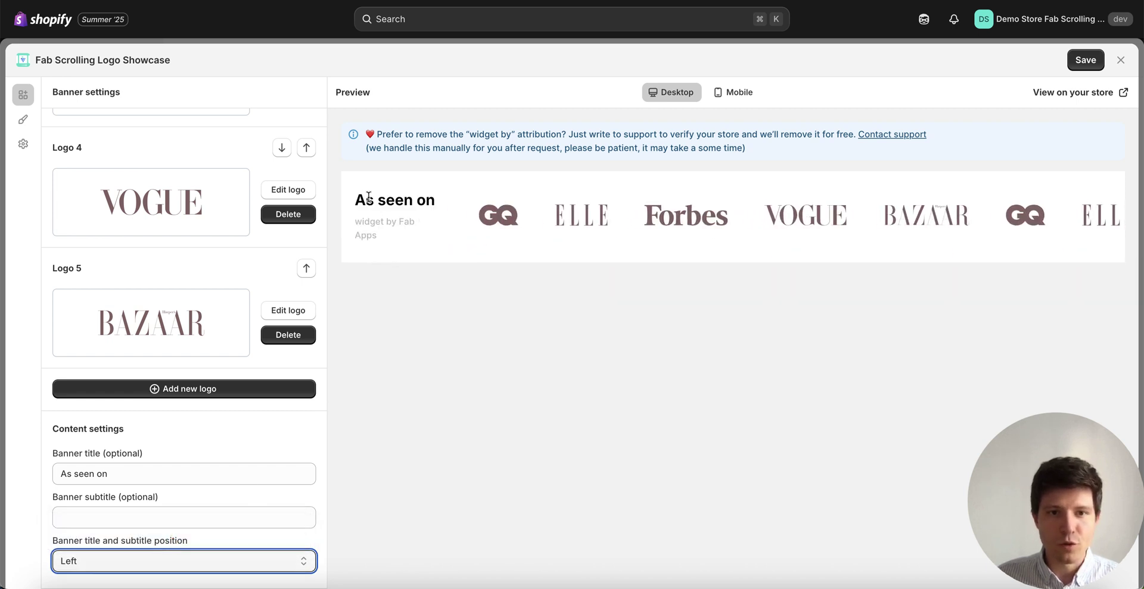
pyautogui.click(262, 560)
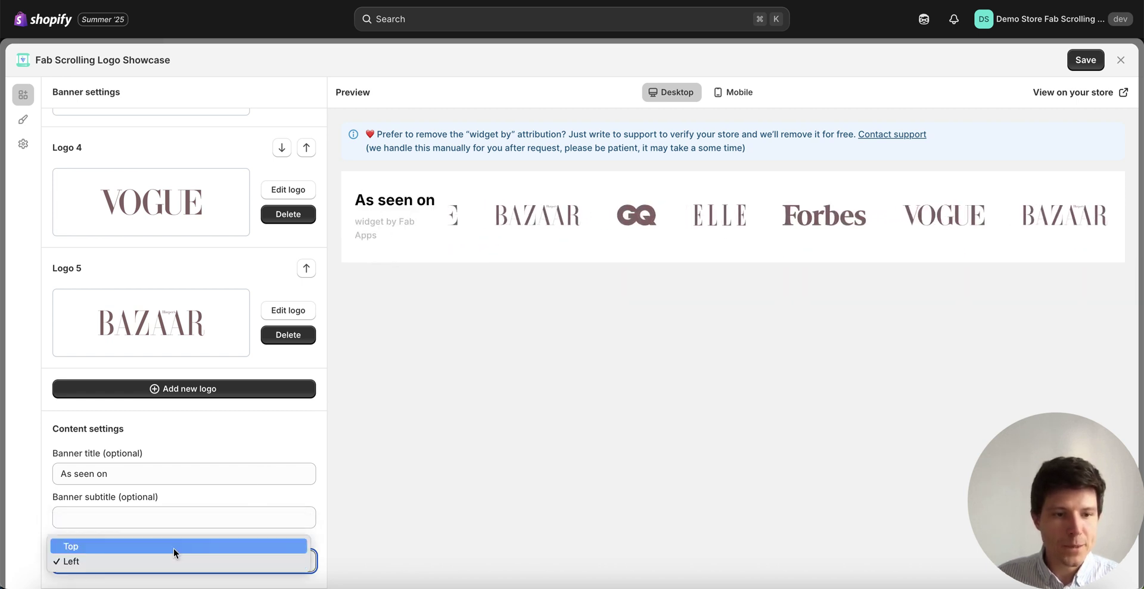
pyautogui.click(176, 544)
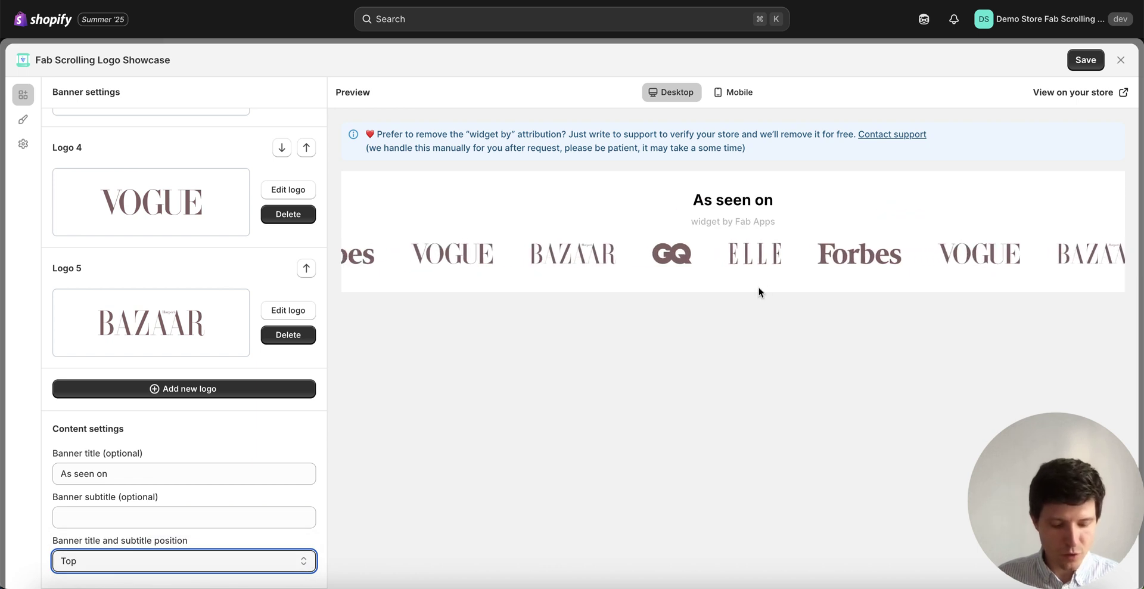
# Save the new logo banner.
pyautogui.click(1085, 60)
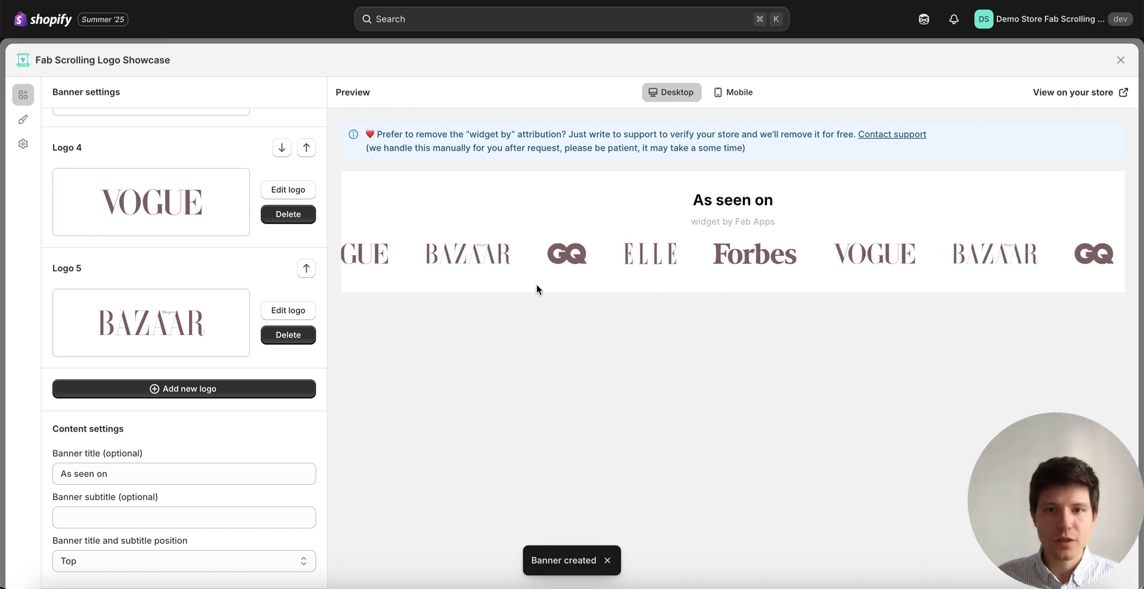
# Review the banner's block style settings, including the background color picker, padding, margins and full-width option.
pyautogui.click(22, 119)
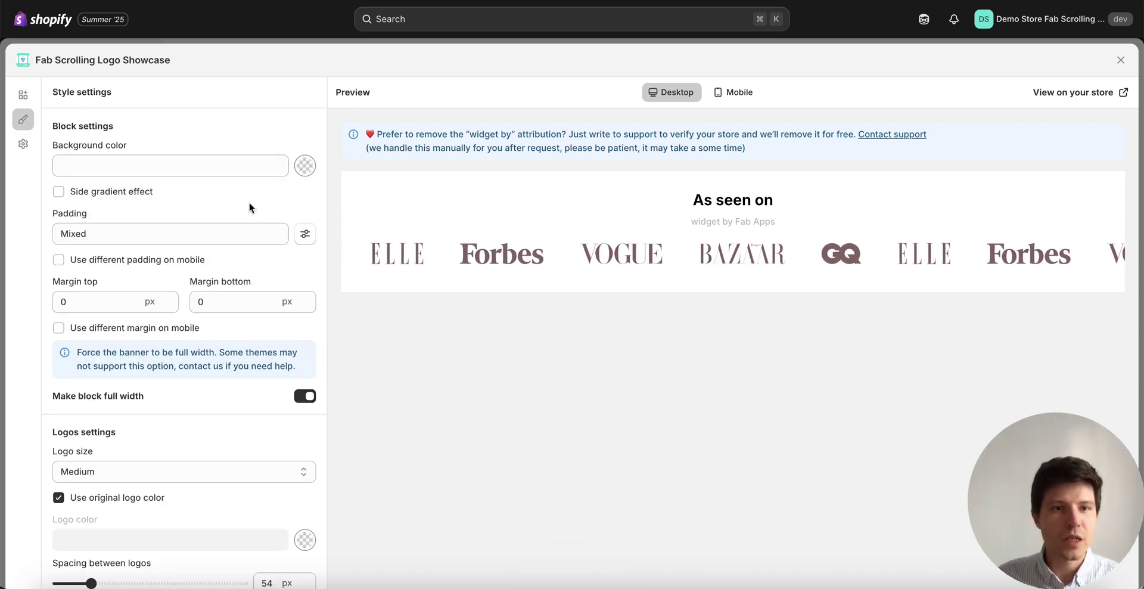
pyautogui.click(307, 167)
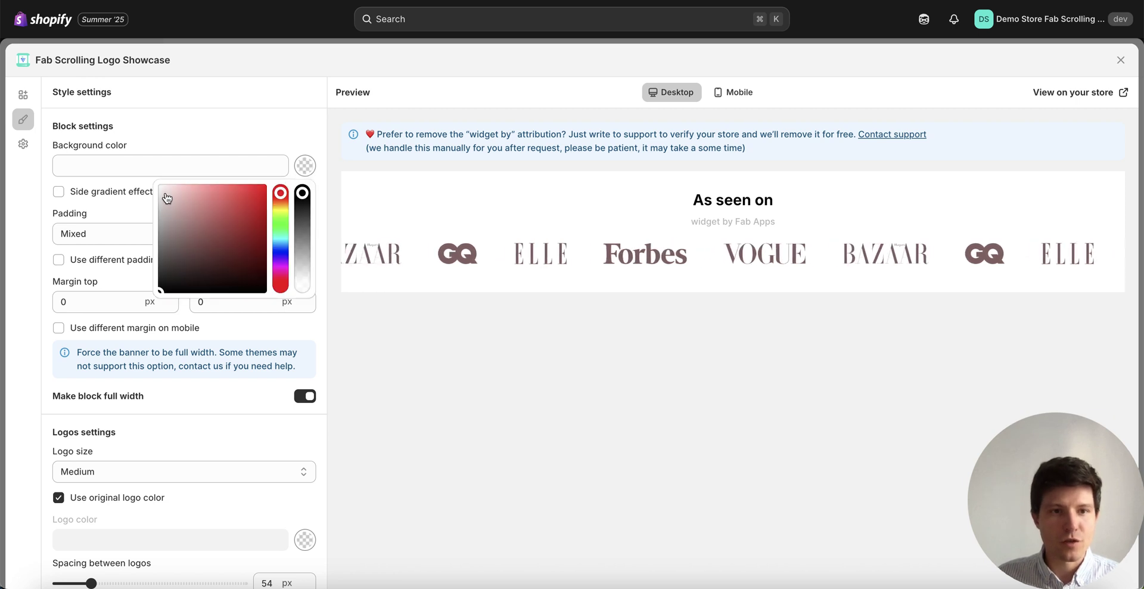
pyautogui.click(341, 224)
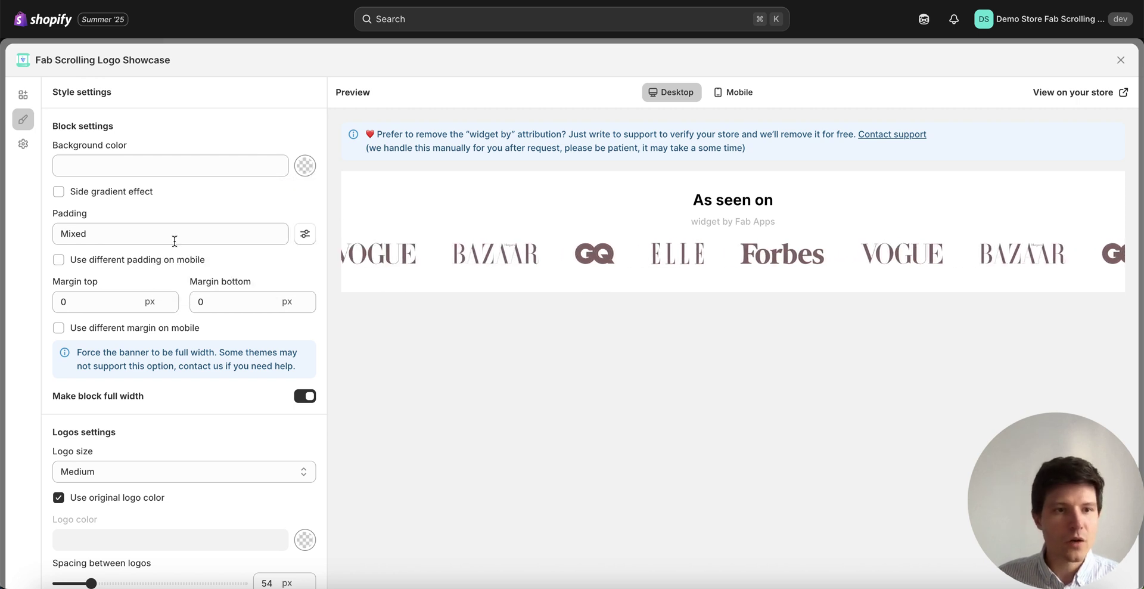
pyautogui.scroll(-1, 263, 285)
pyautogui.scroll(-2, 252, 277)
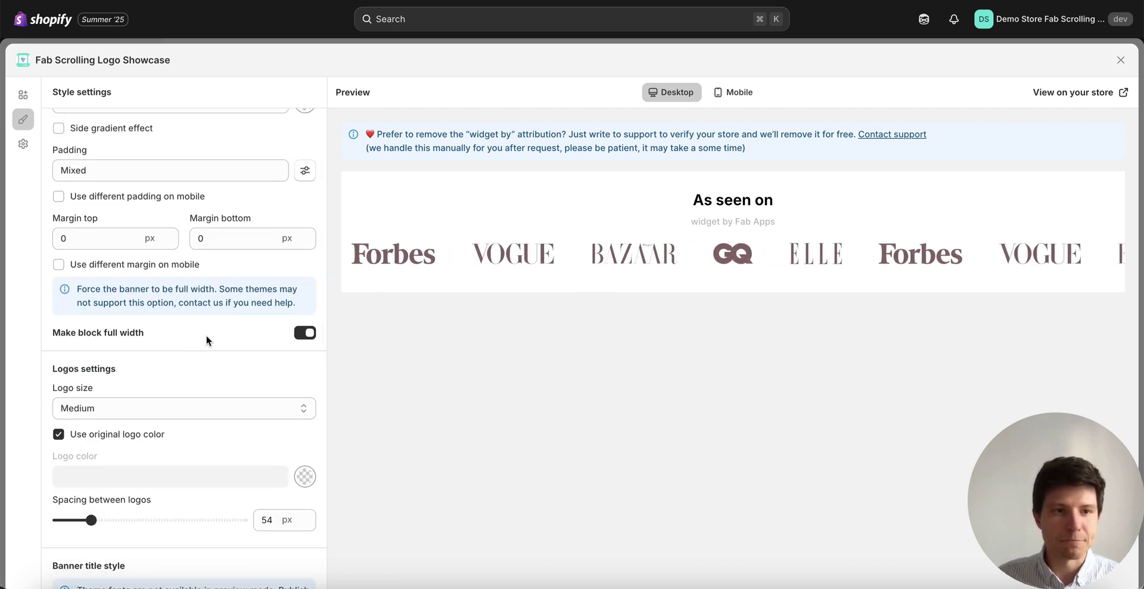
pyautogui.scroll(-2, 210, 334)
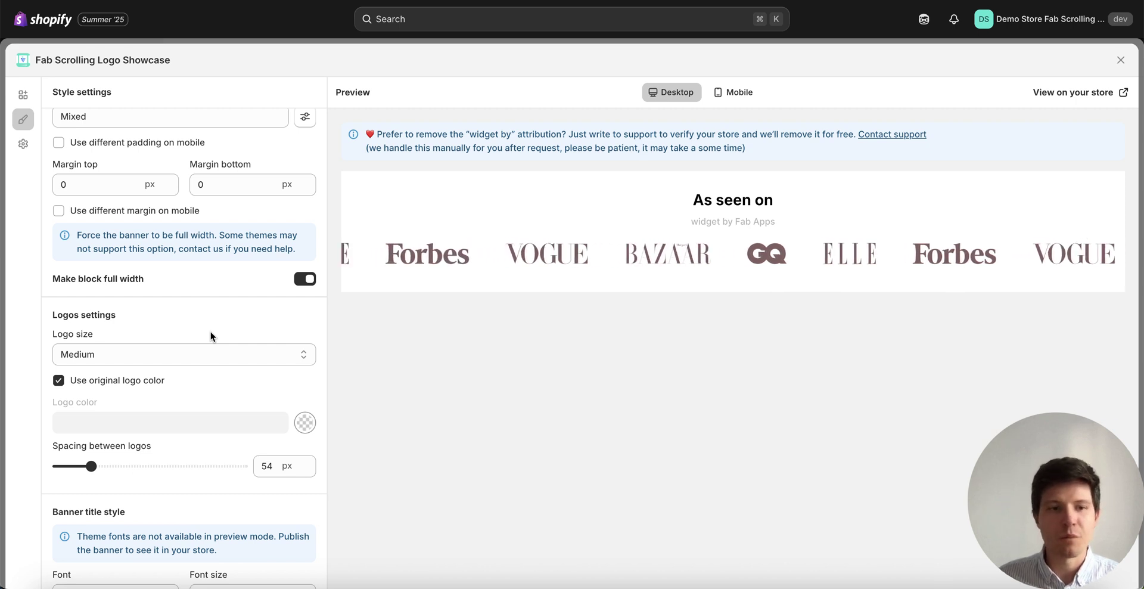
# Try the Large logo size and return it to Medium.
pyautogui.click(217, 352)
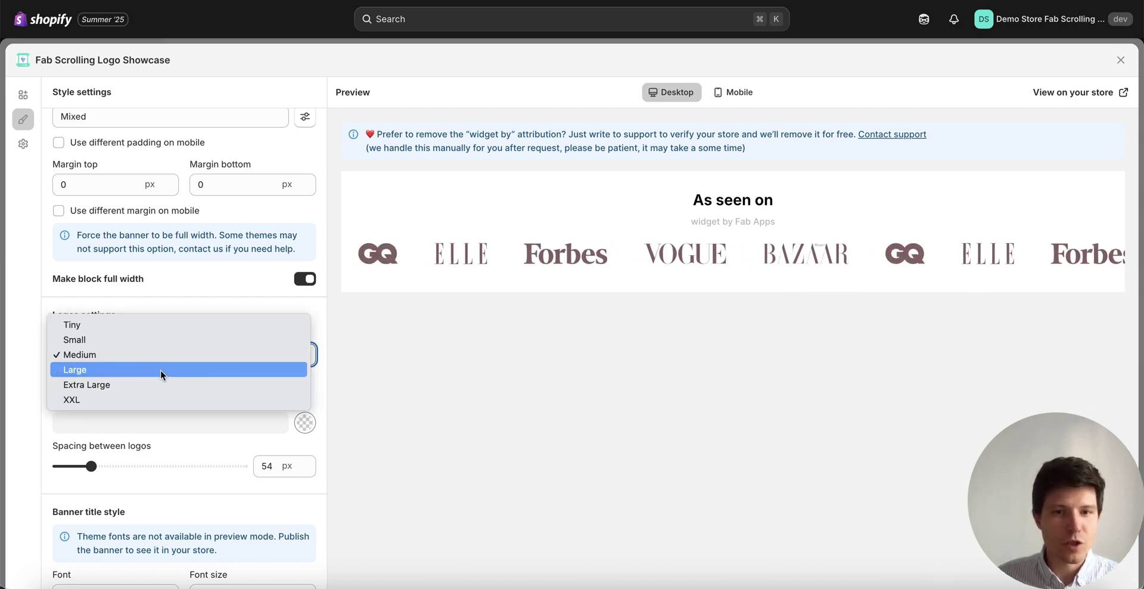
pyautogui.click(160, 369)
pyautogui.click(183, 352)
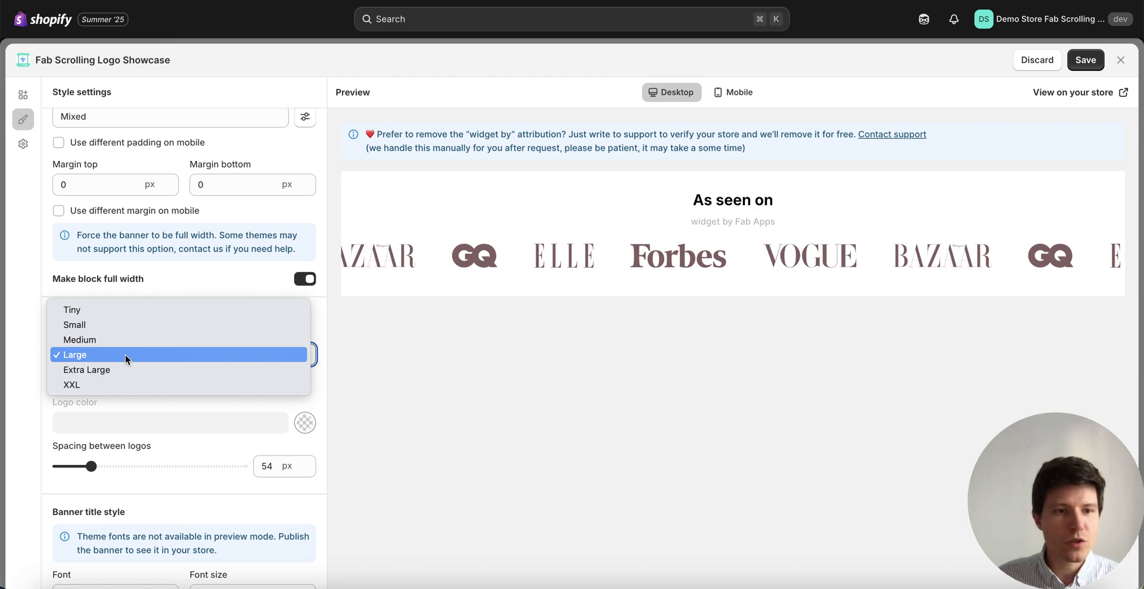
pyautogui.click(117, 341)
# Examine the banner's title, subtitle, spacing and mobile size style settings.
pyautogui.scroll(-5, 276, 358)
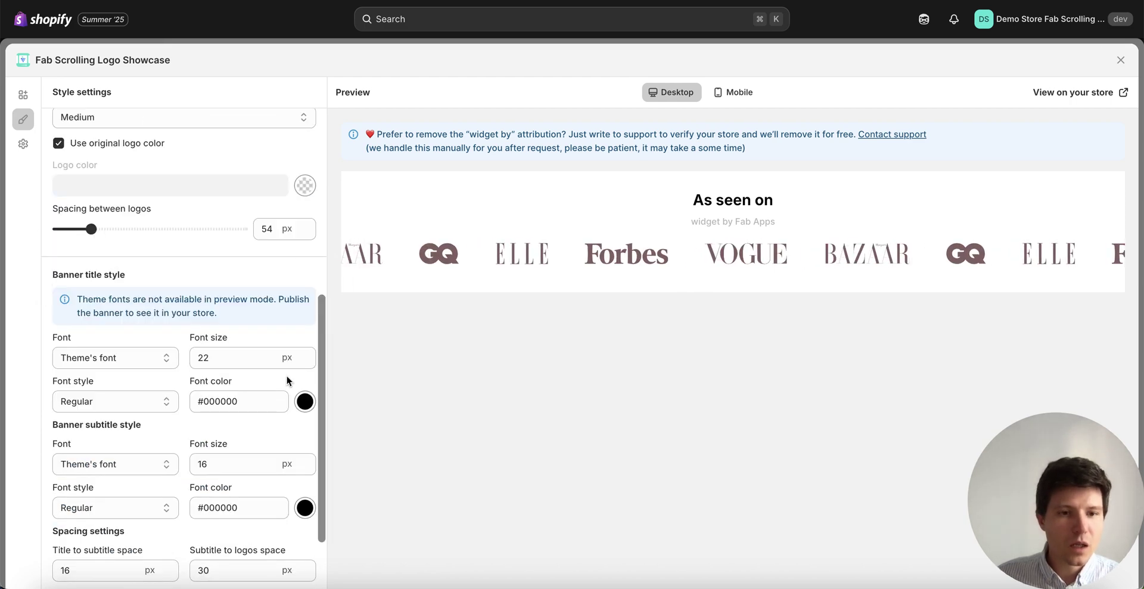
pyautogui.scroll(-2, 264, 381)
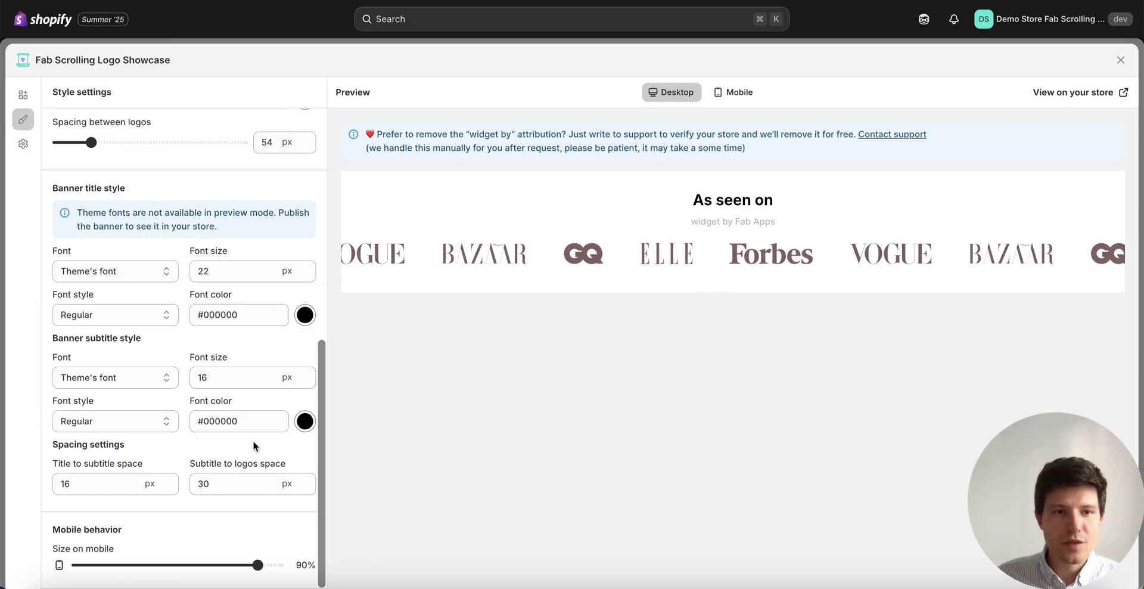
pyautogui.scroll(7, 253, 441)
pyautogui.scroll(2, 249, 441)
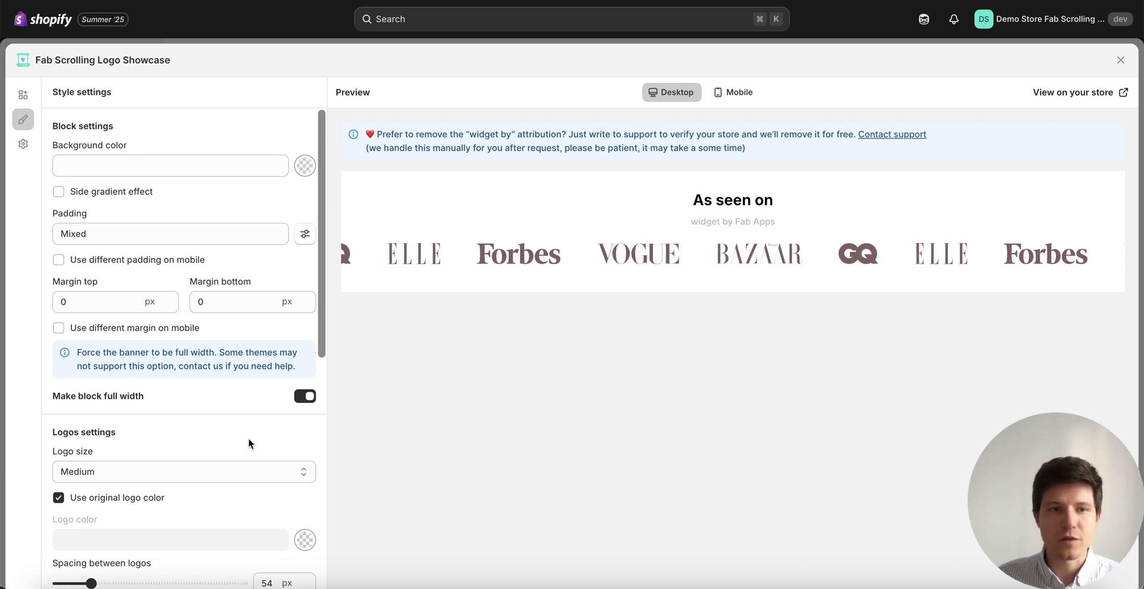
# Copy the banner ID for the app block and add the Fab Logo Banner block to the home page in the theme editor.
pyautogui.click(22, 149)
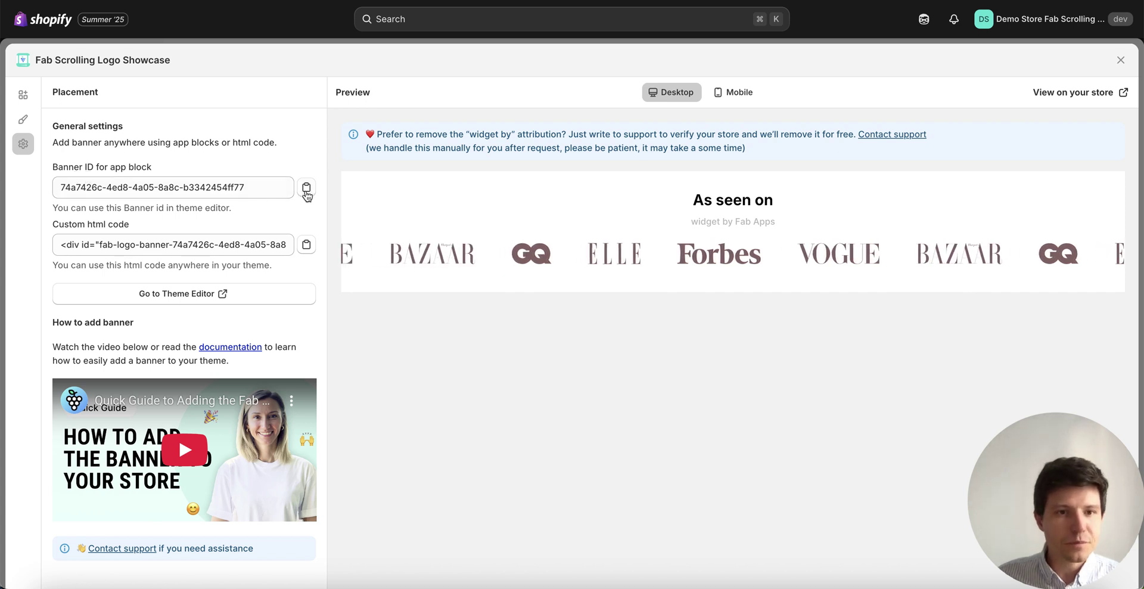
pyautogui.click(302, 194)
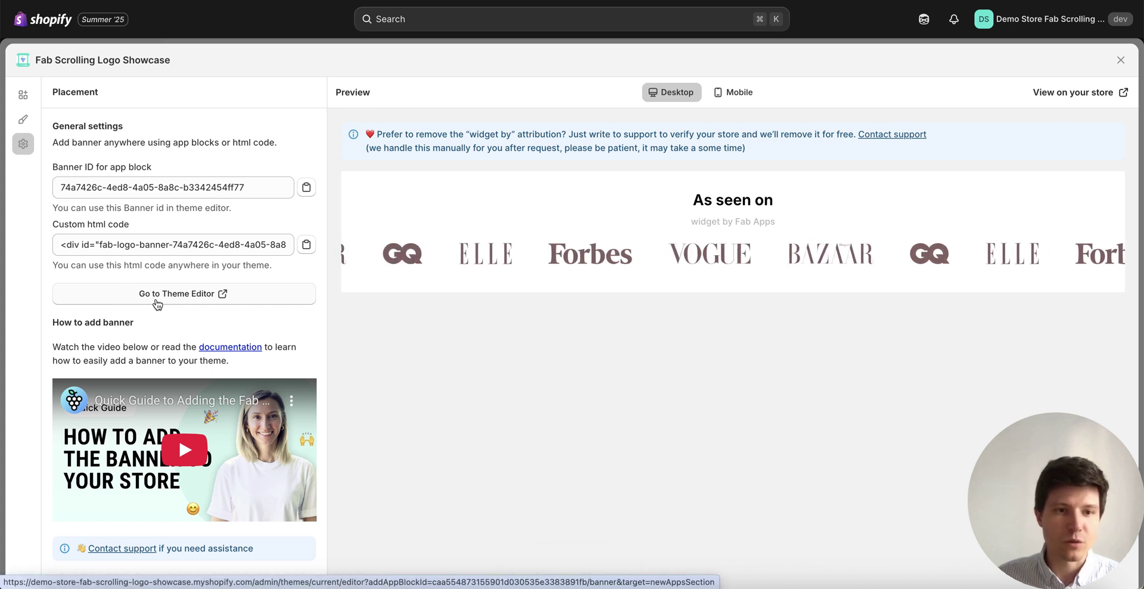
pyautogui.click(185, 294)
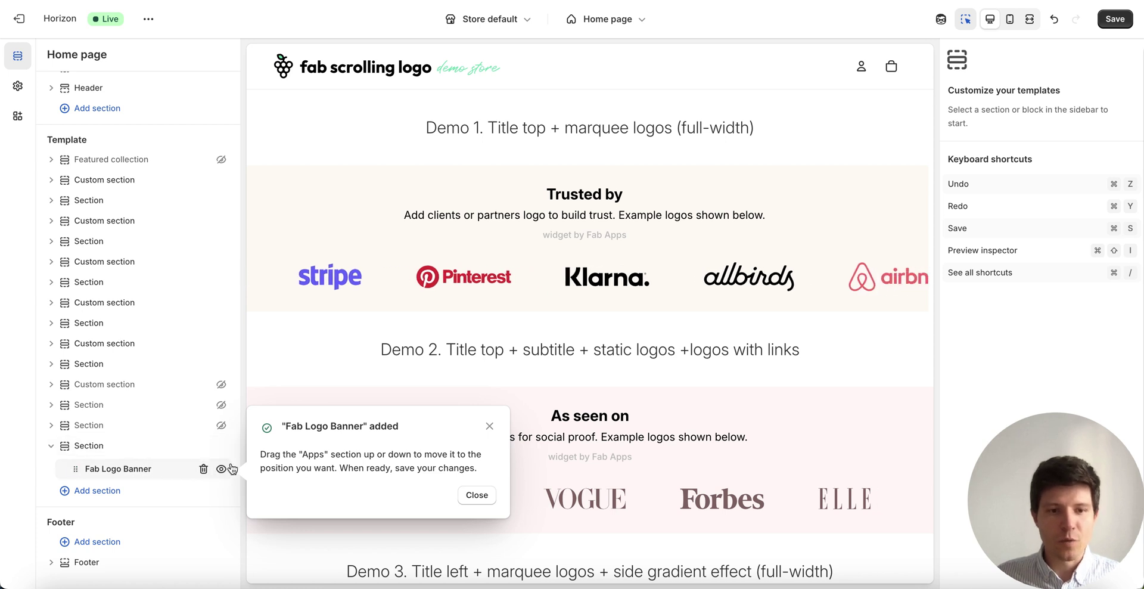
pyautogui.click(477, 495)
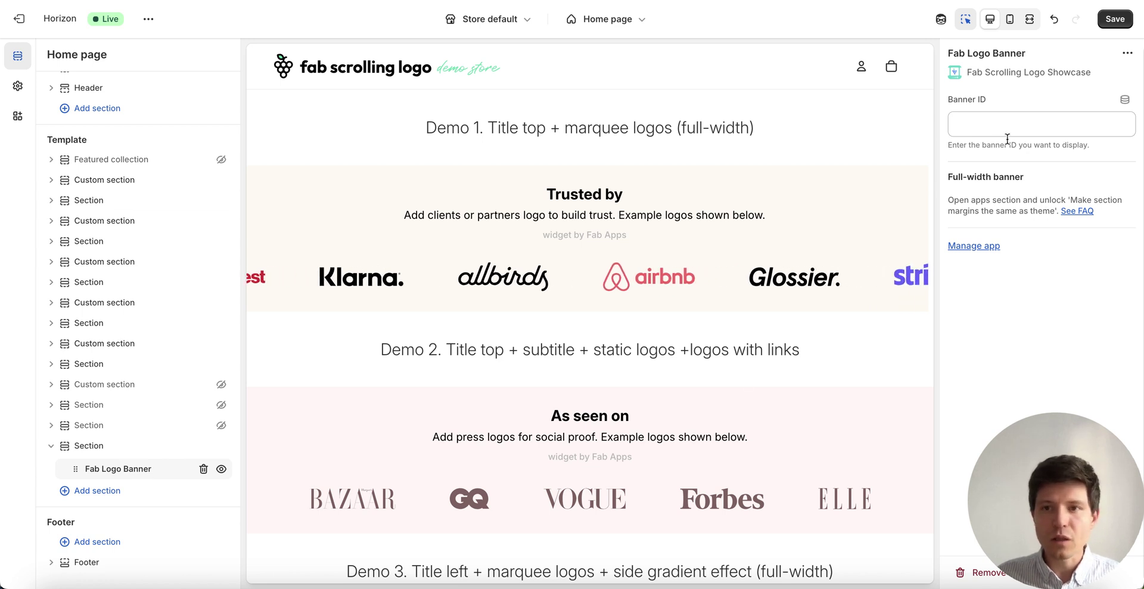
# Paste the copied banner ID into the Fab Logo Banner block and save the home page.
pyautogui.click(1018, 124)
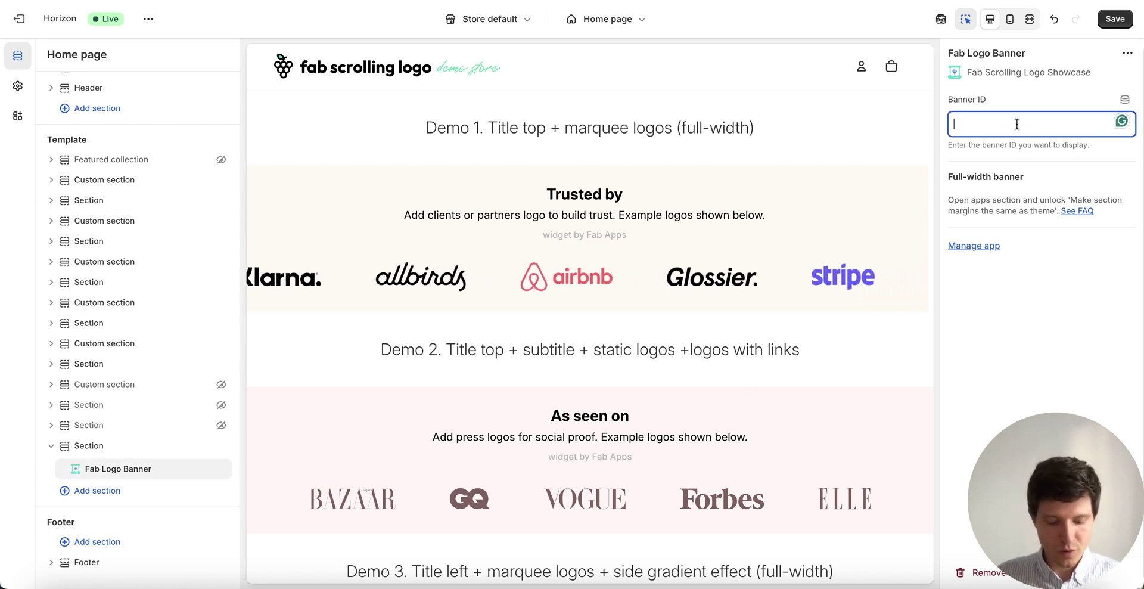
pyautogui.press('super+v')
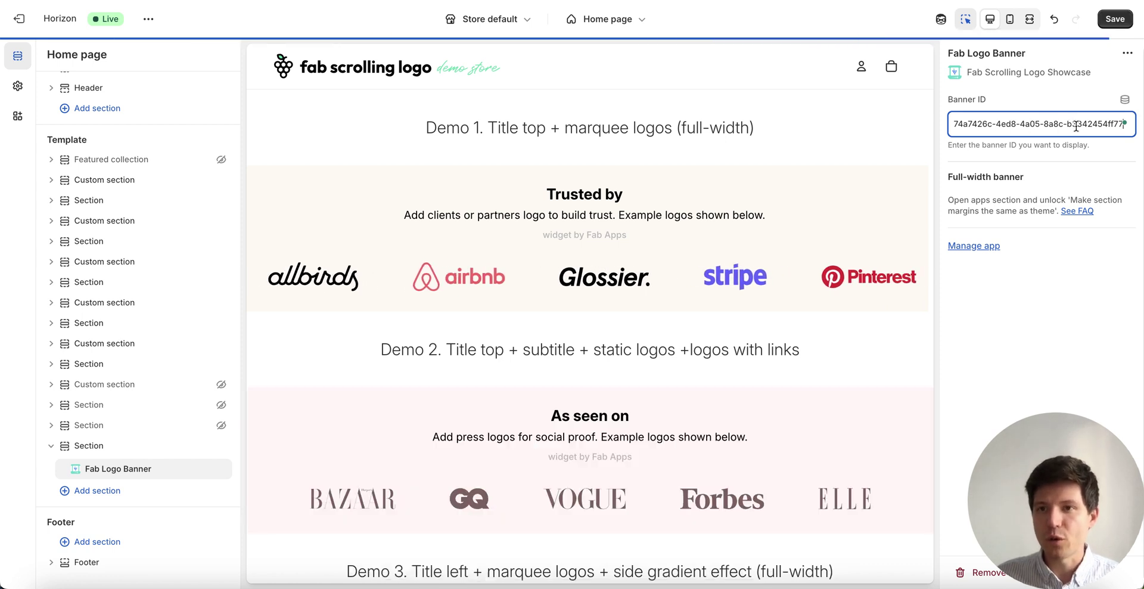
pyautogui.click(1120, 22)
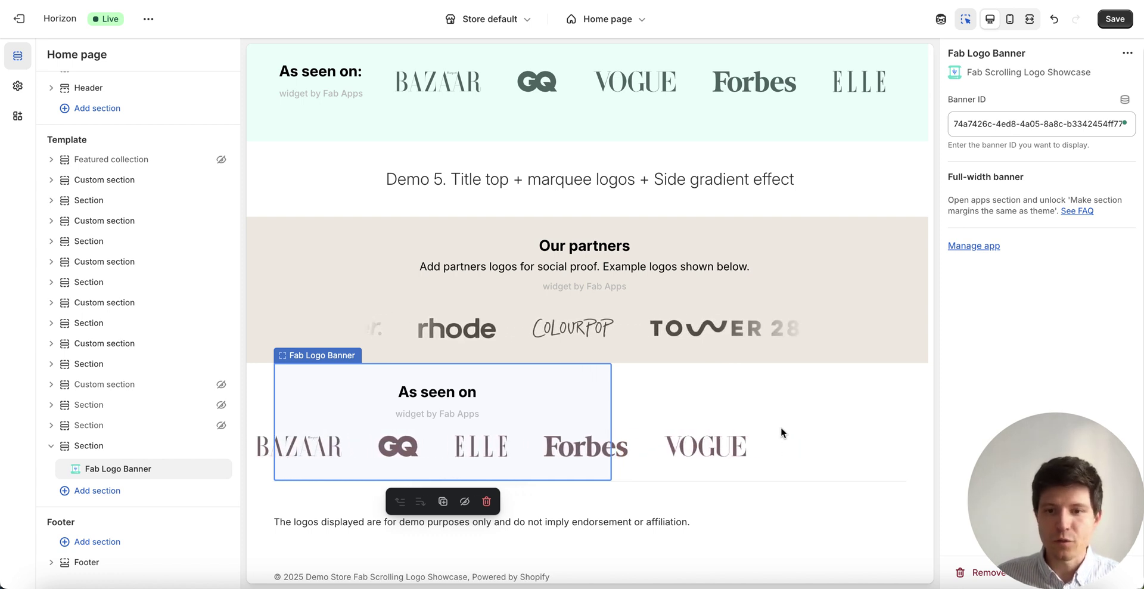
# Set the layout alignment of the section containing the new Fab Logo Banner to Center.
pyautogui.click(91, 448)
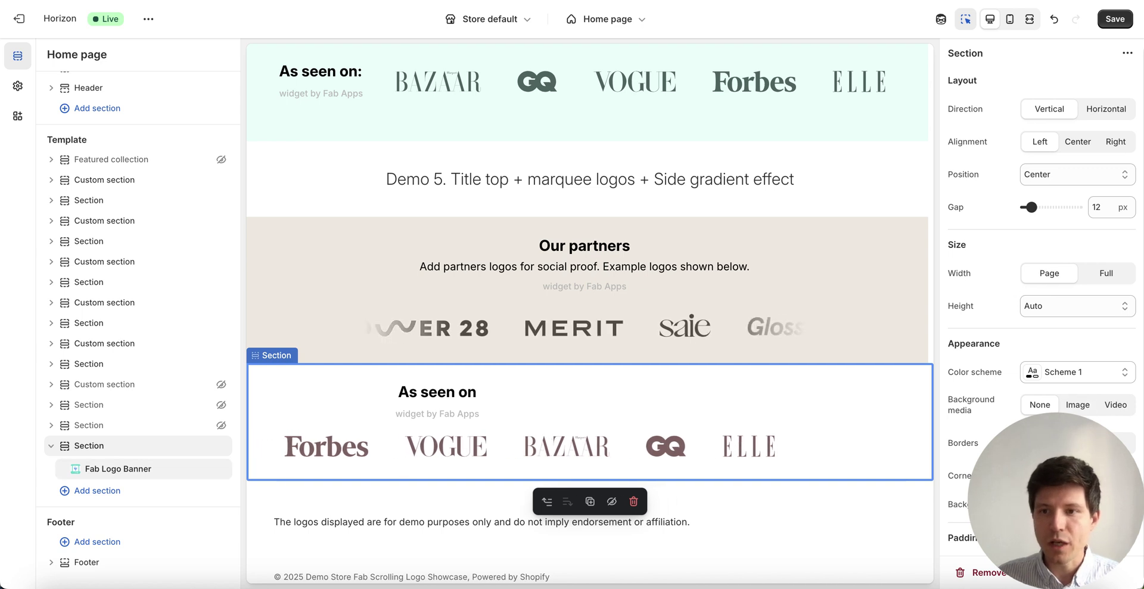
pyautogui.scroll(-1, 1071, 309)
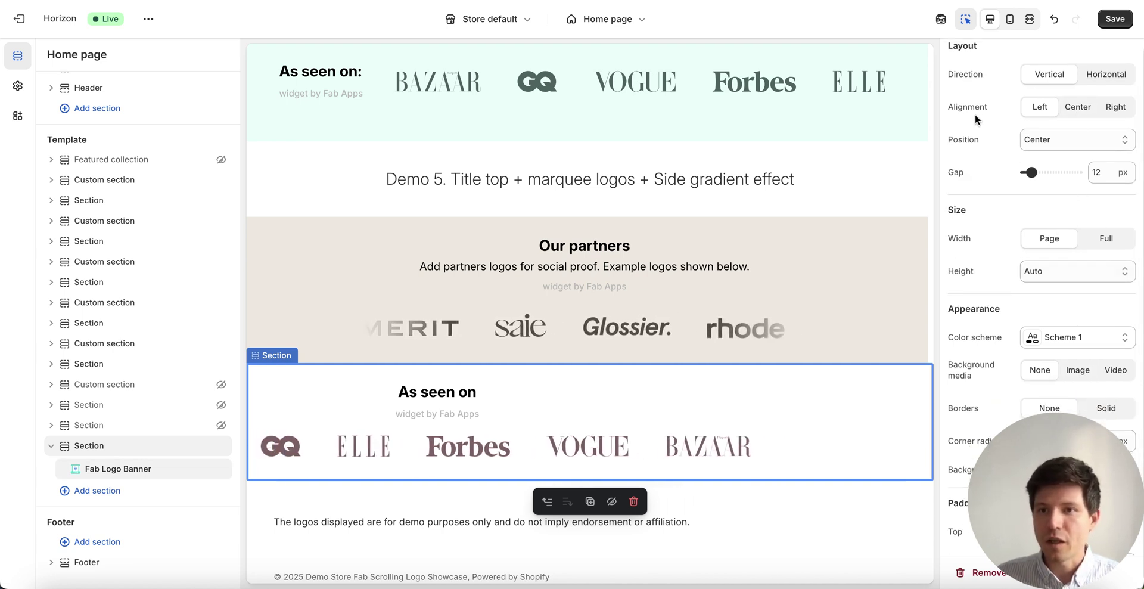
pyautogui.click(1078, 108)
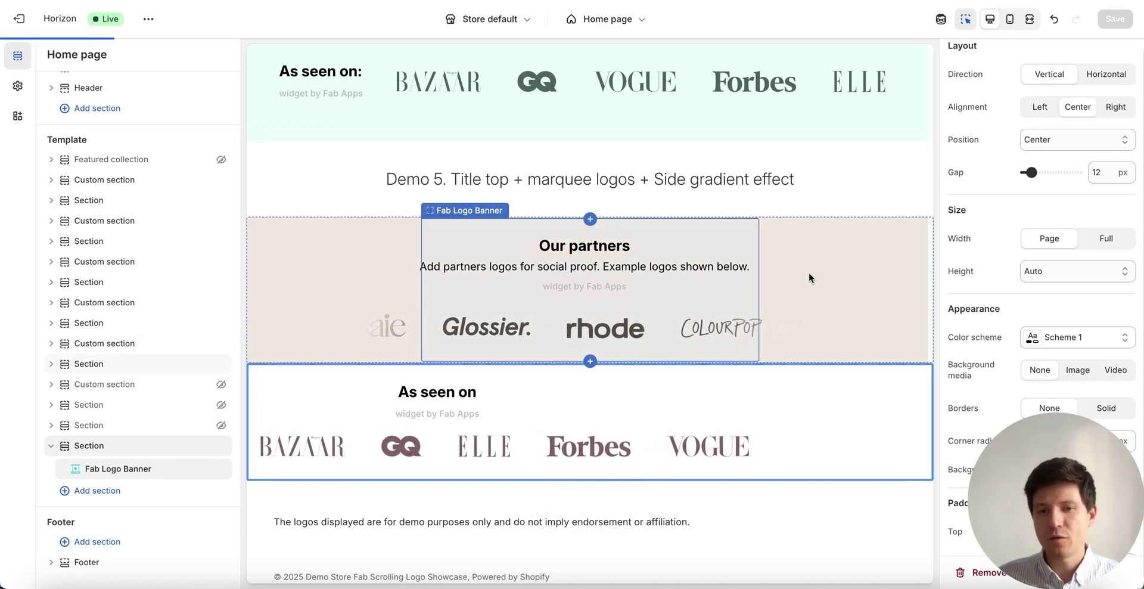
pyautogui.scroll(-1, 809, 273)
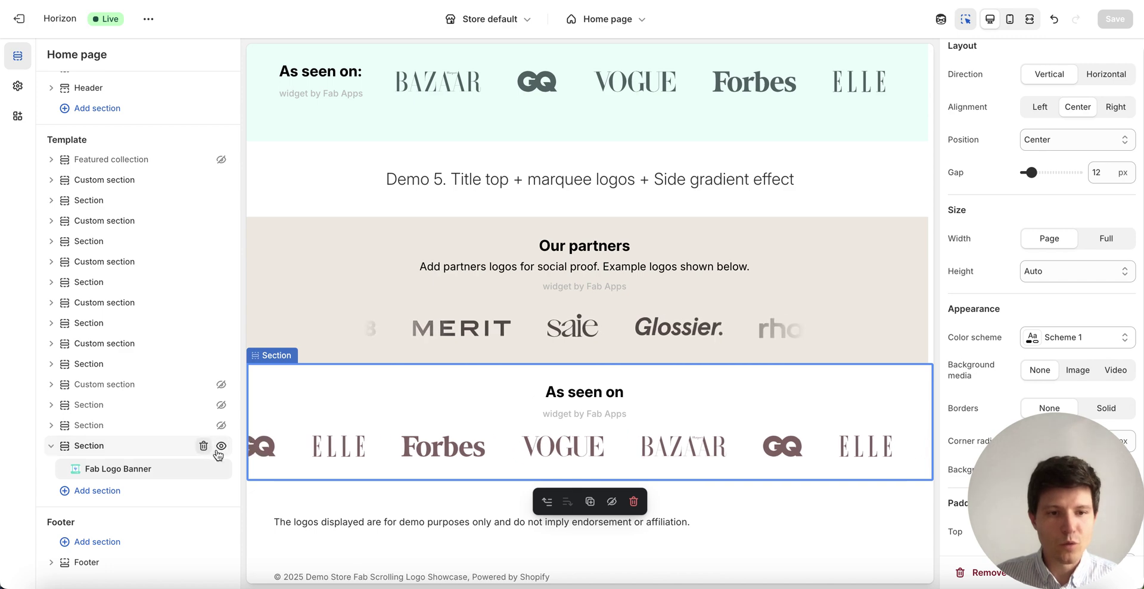
# Move the new banner section directly below Featured collection, above the Demo 1 heading, and look through the list of store page templates.
pyautogui.moveTo(88, 445); pyautogui.dragTo(374, 332)
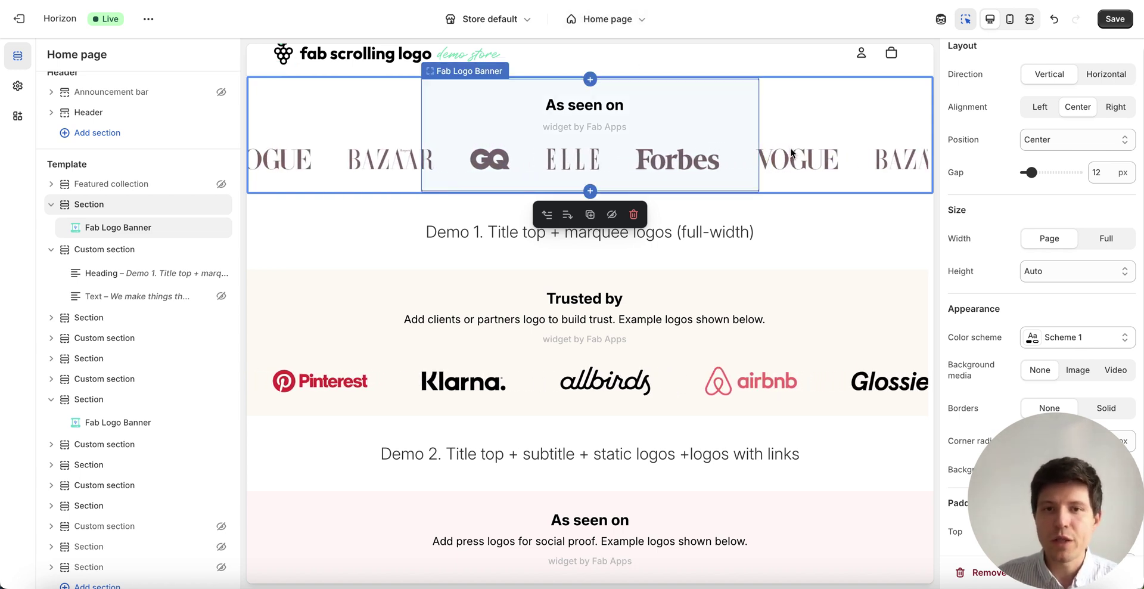
pyautogui.click(642, 26)
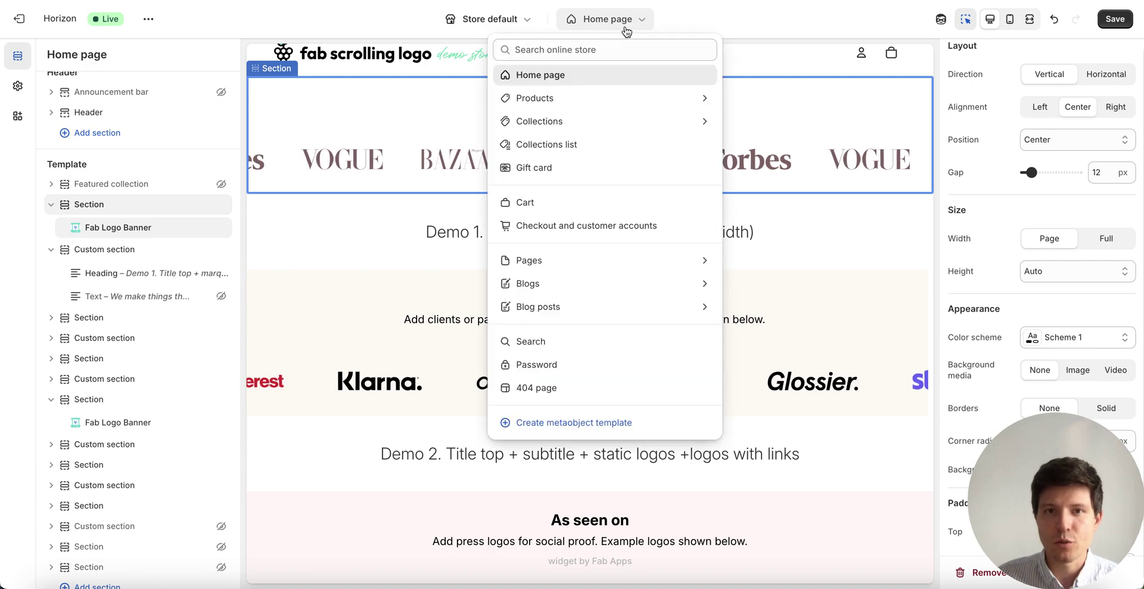
pyautogui.click(639, 24)
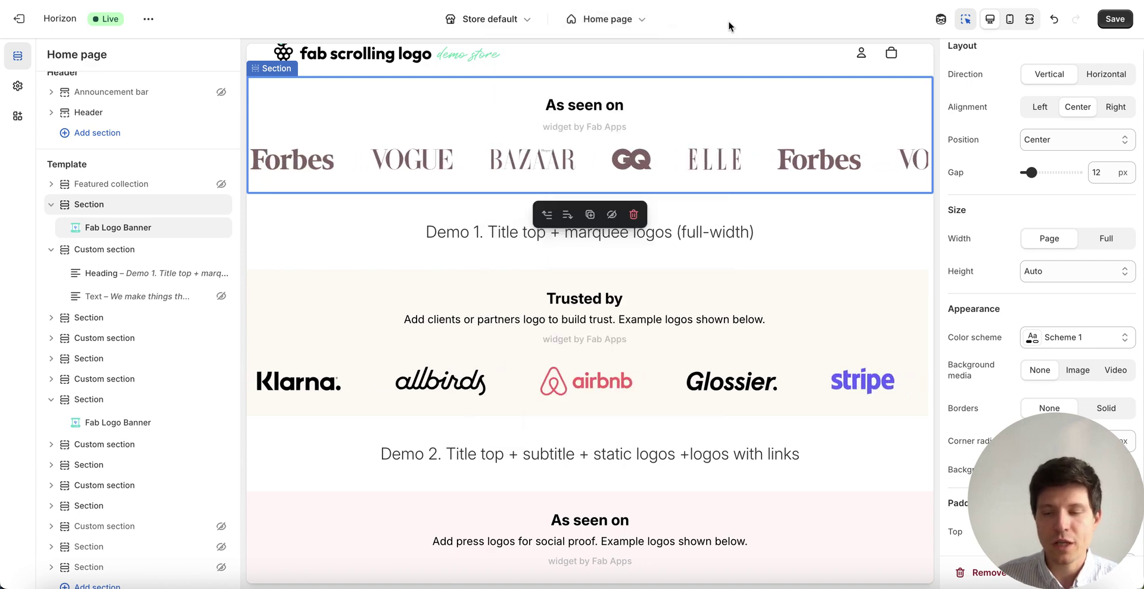